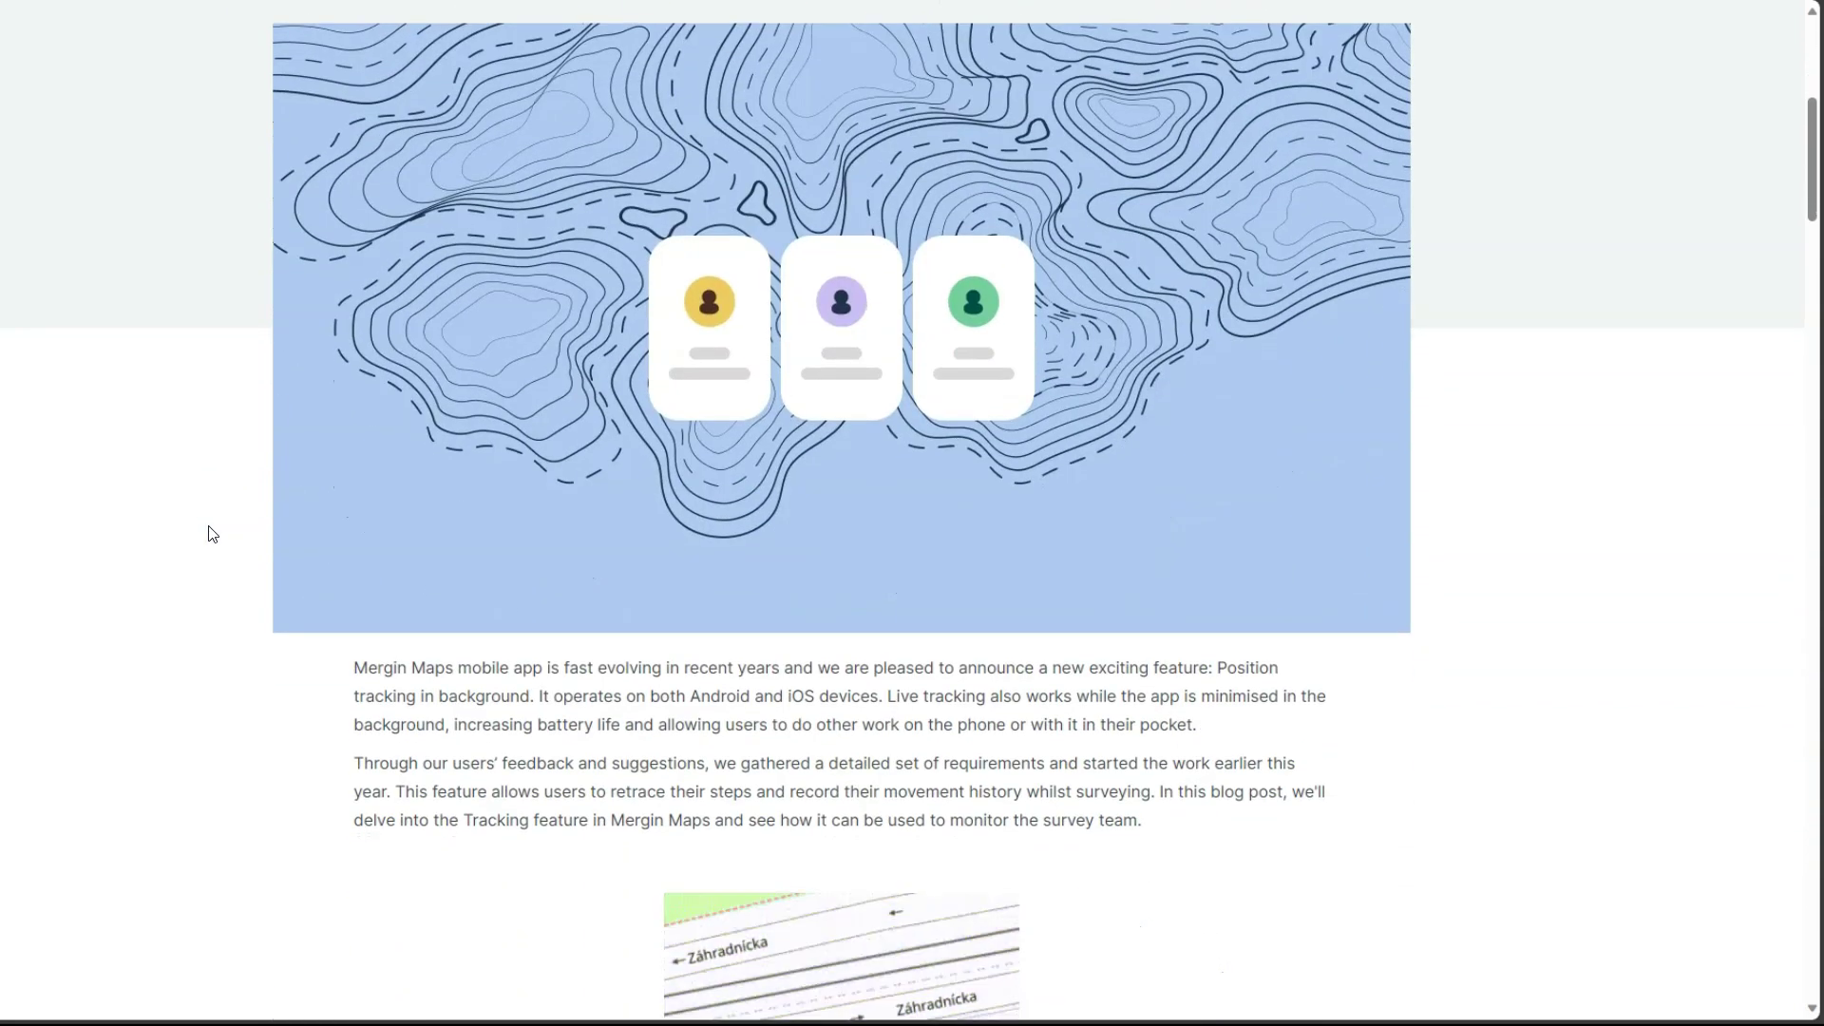
- Scroll the Mergin Maps position tracking blog post down to its 'Customisable tracking to suit your needs' section
{"action": "scroll", "coordinate": [213, 534], "scroll_direction": "down", "scroll_amount": 5}
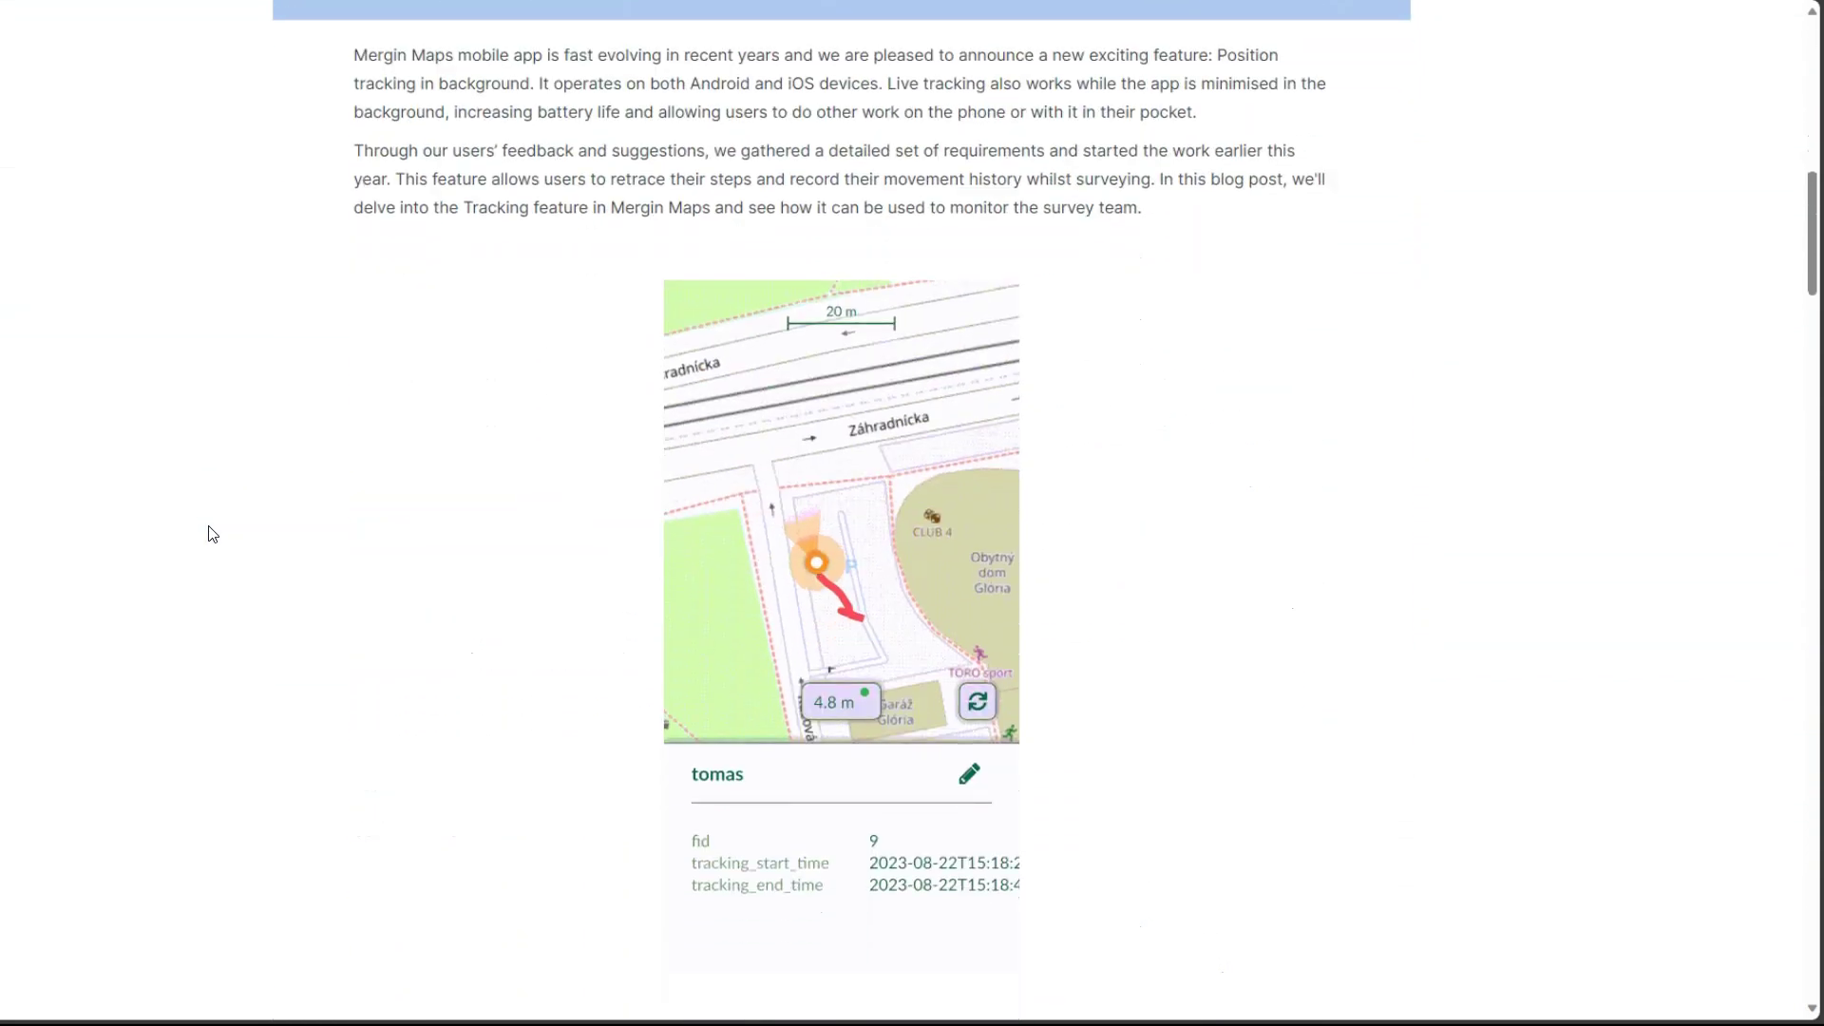
{"action": "scroll", "coordinate": [212, 534], "scroll_direction": "down", "scroll_amount": 5}
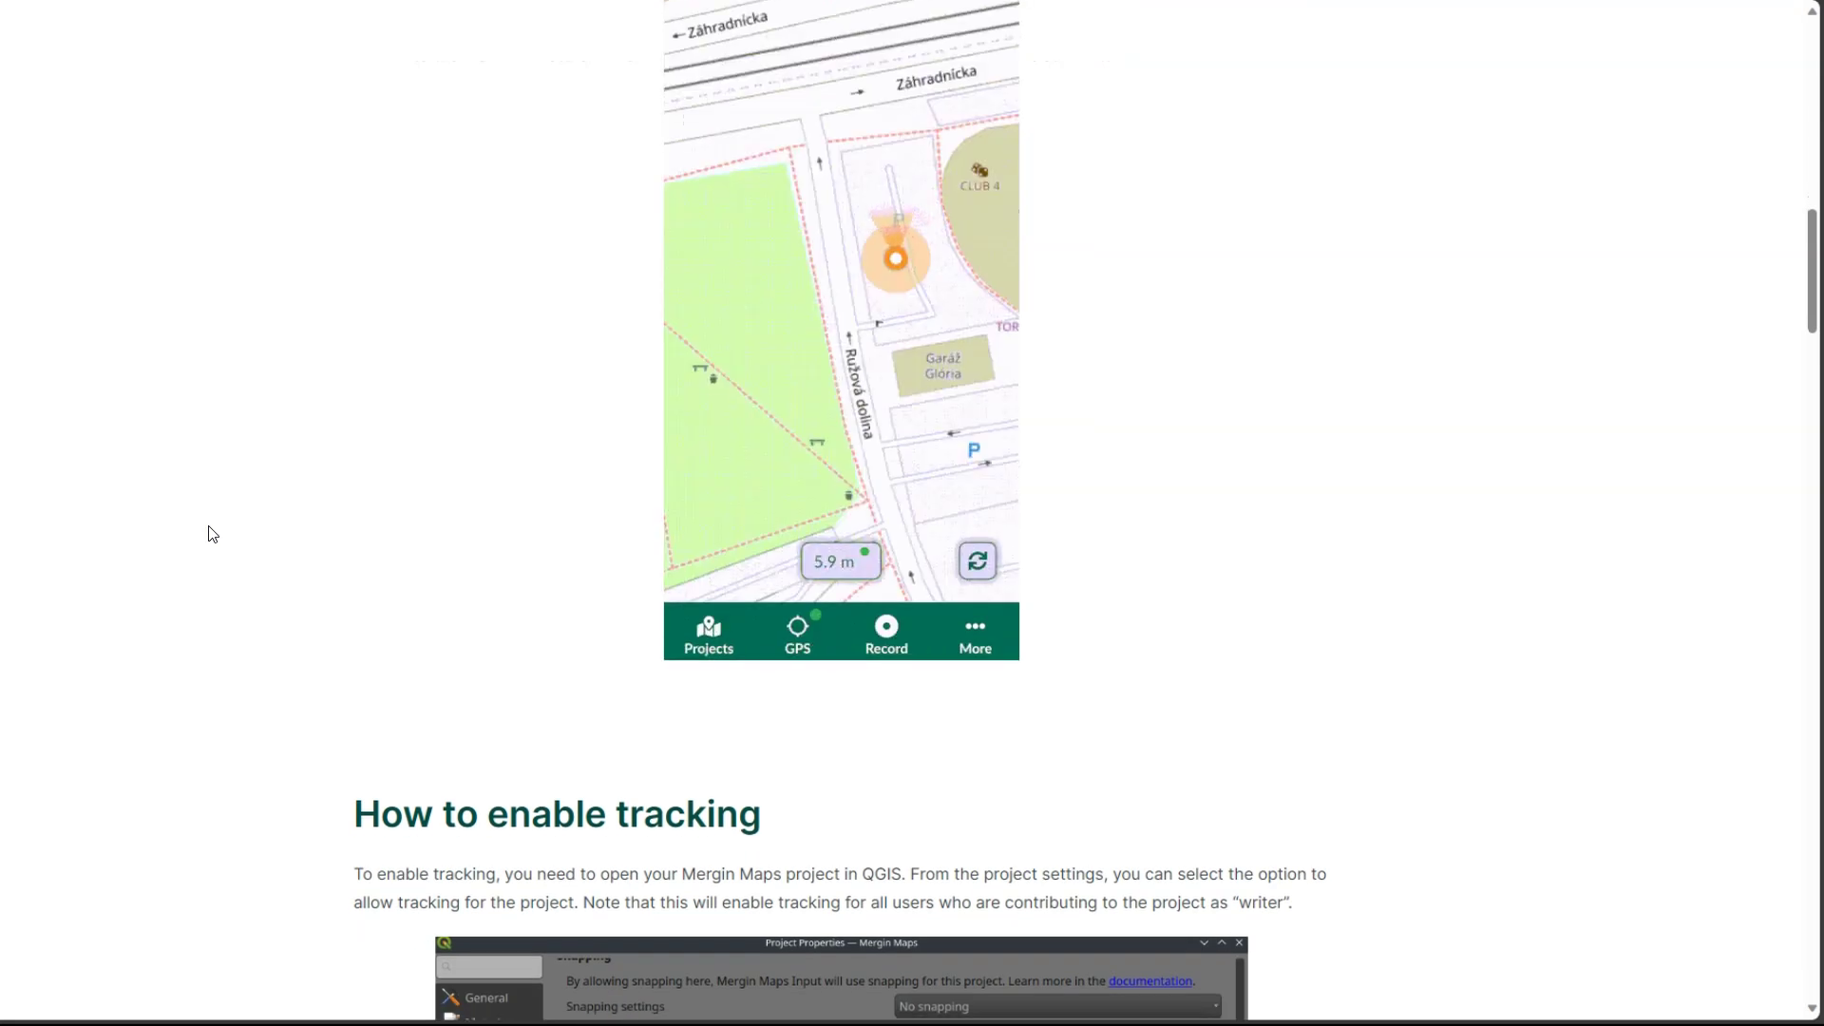
{"action": "scroll", "coordinate": [213, 534], "scroll_direction": "down", "scroll_amount": 7}
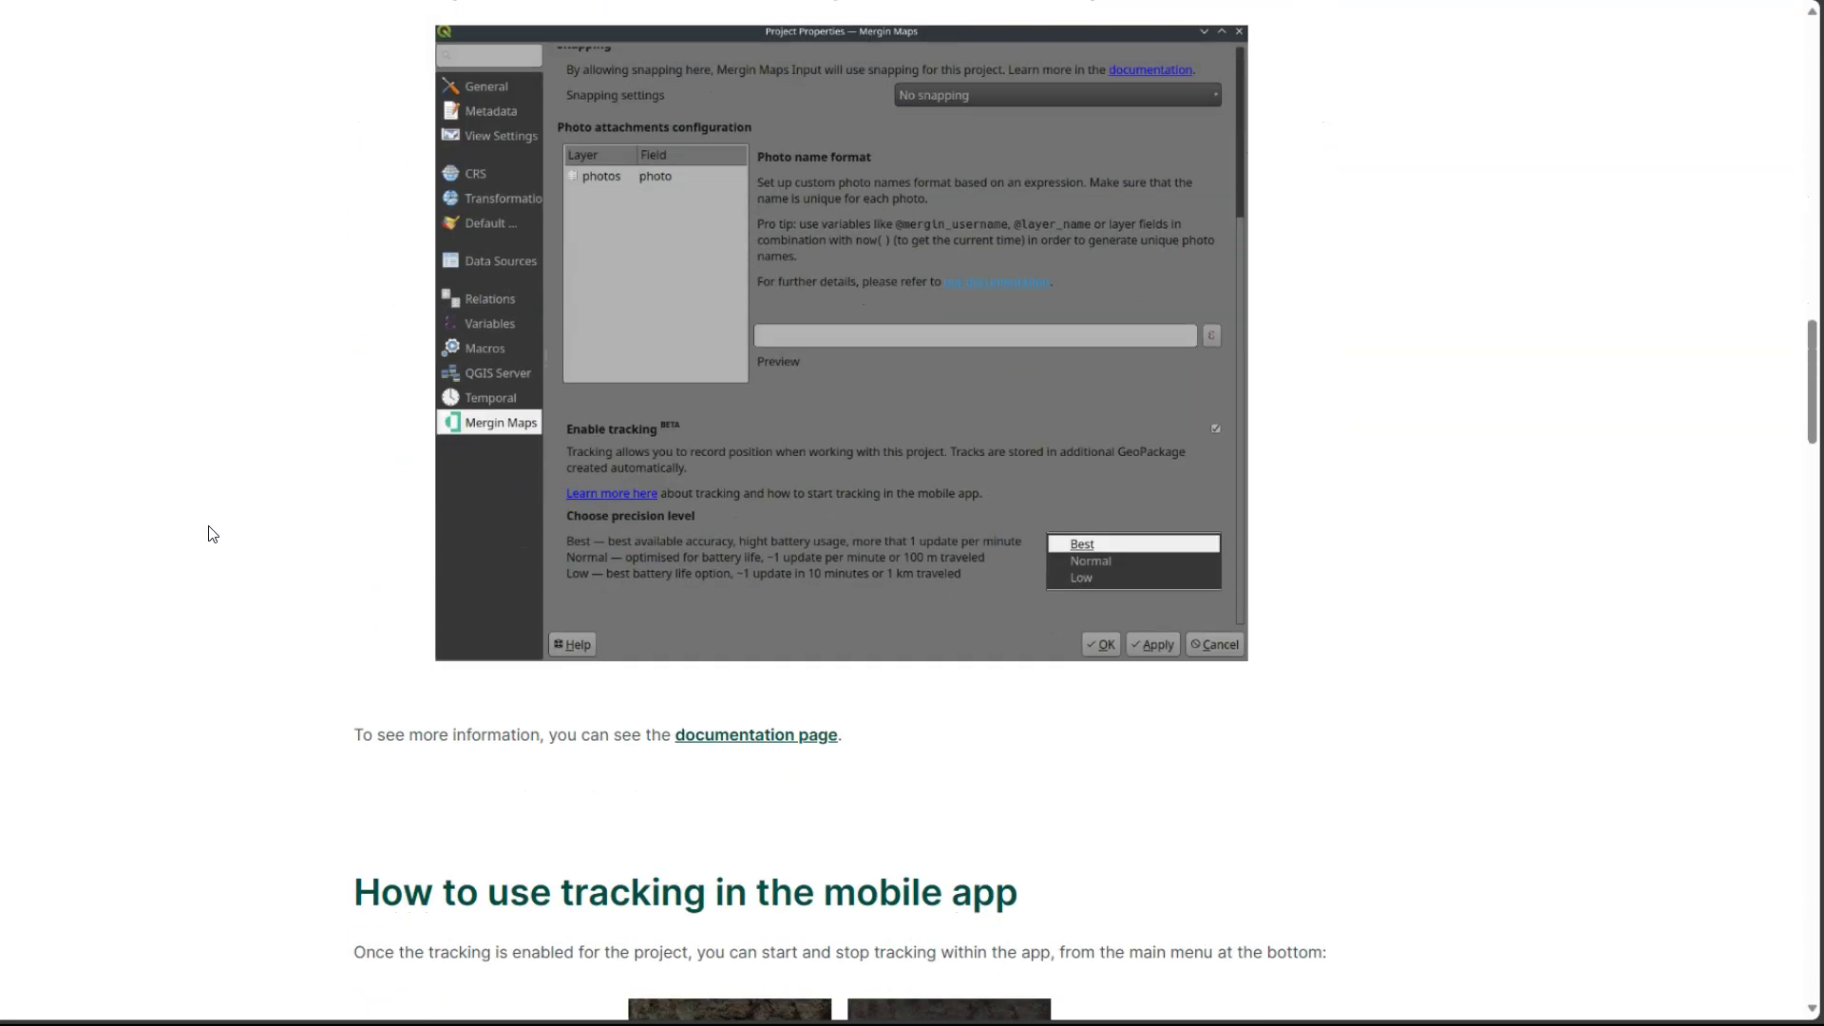
{"action": "scroll", "coordinate": [213, 534], "scroll_direction": "down", "scroll_amount": 6}
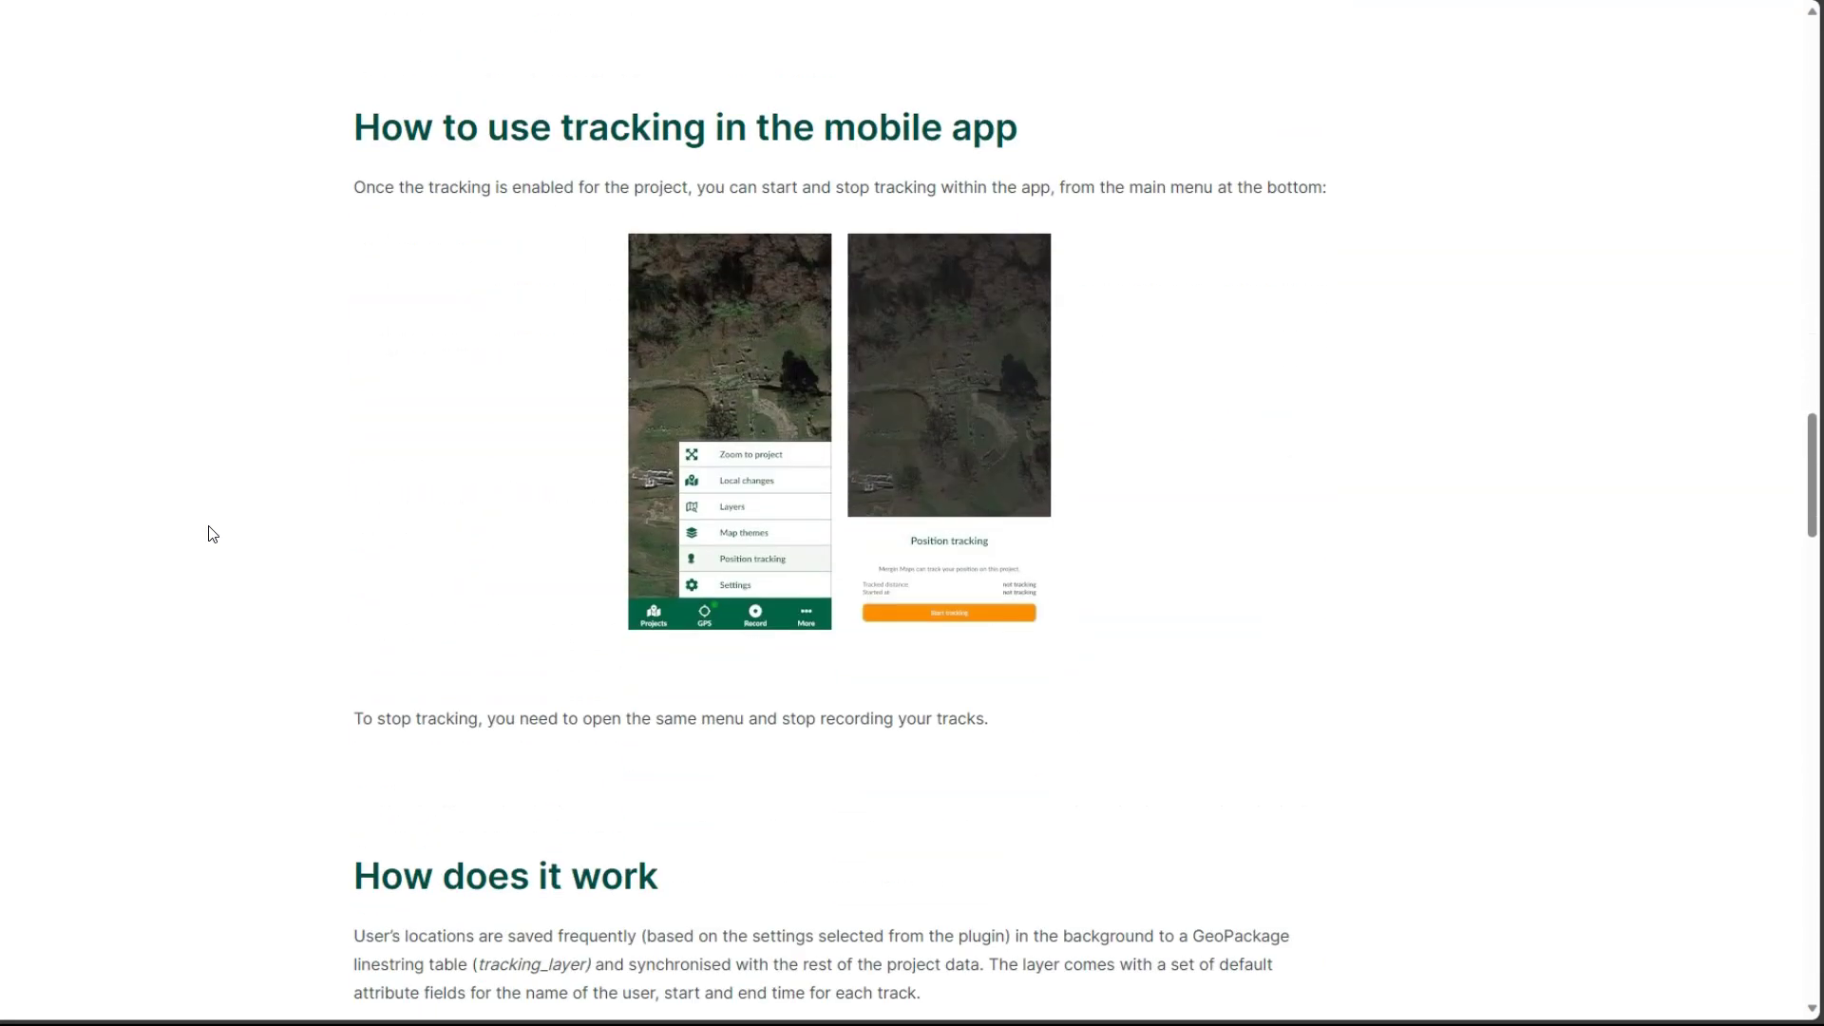
{"action": "scroll", "coordinate": [213, 534], "scroll_direction": "down", "scroll_amount": 7}
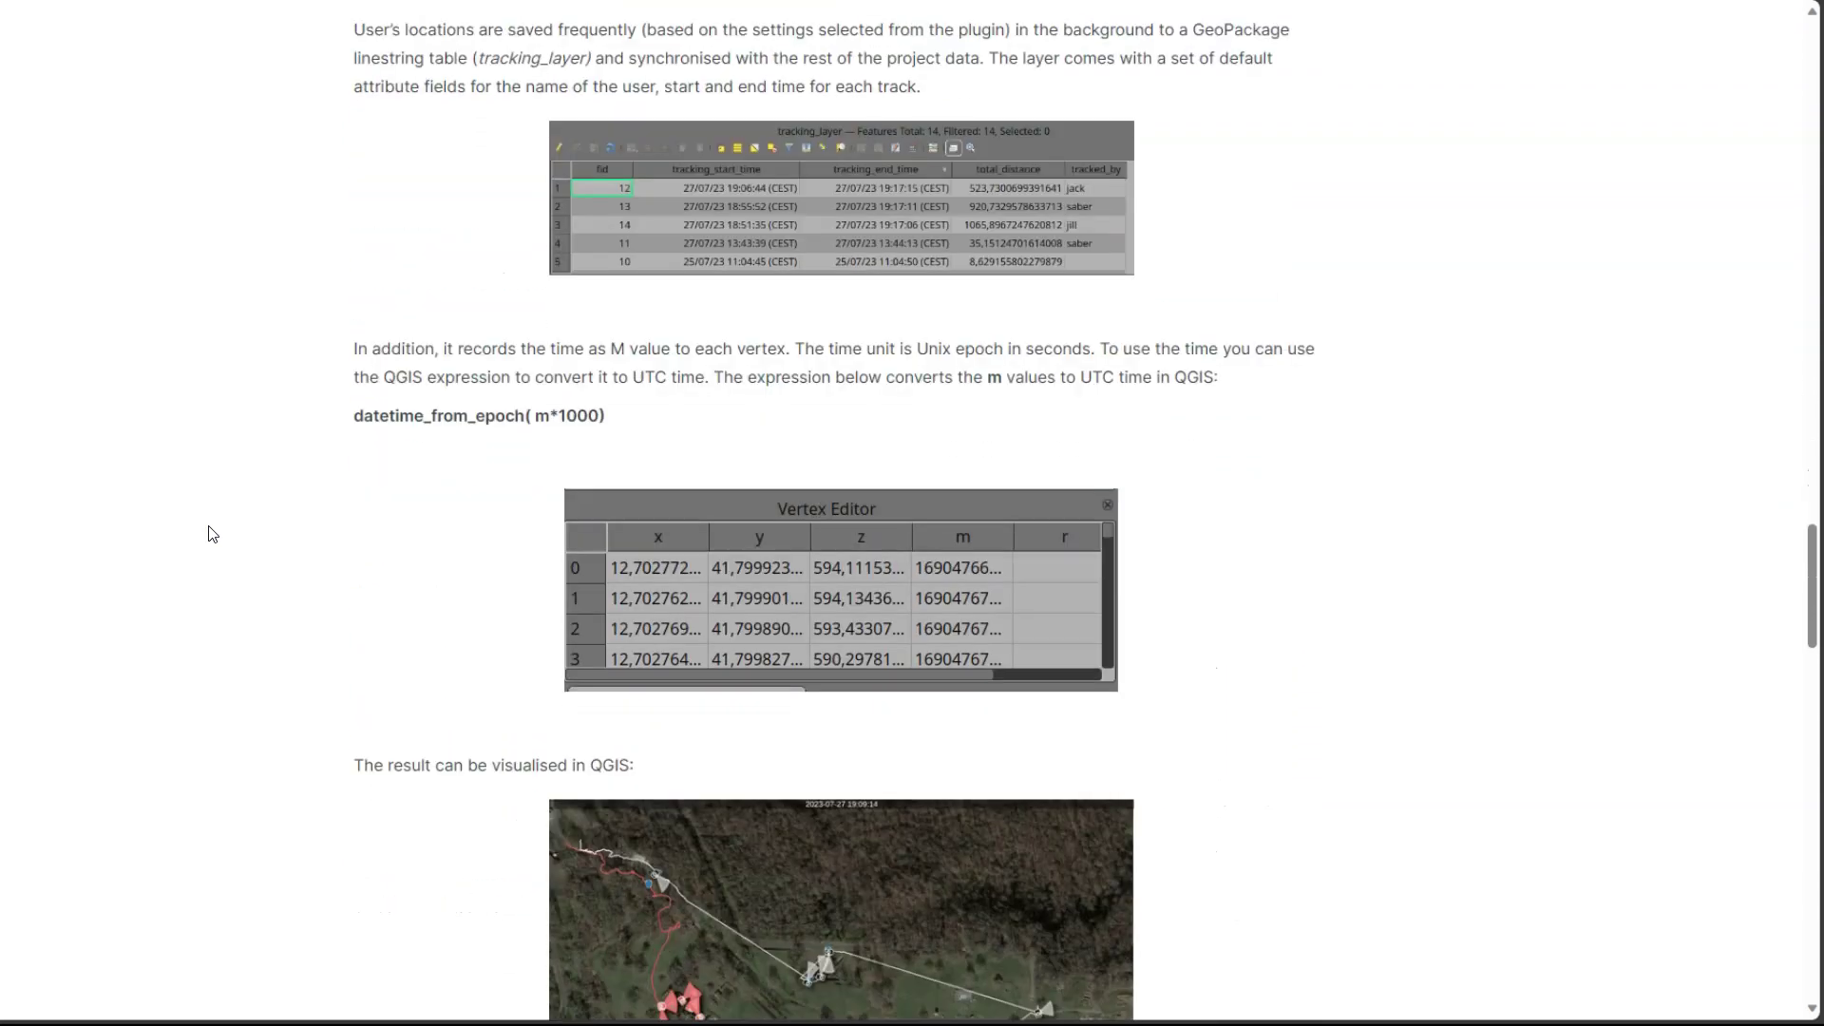
{"action": "scroll", "coordinate": [213, 534], "scroll_direction": "down", "scroll_amount": 6}
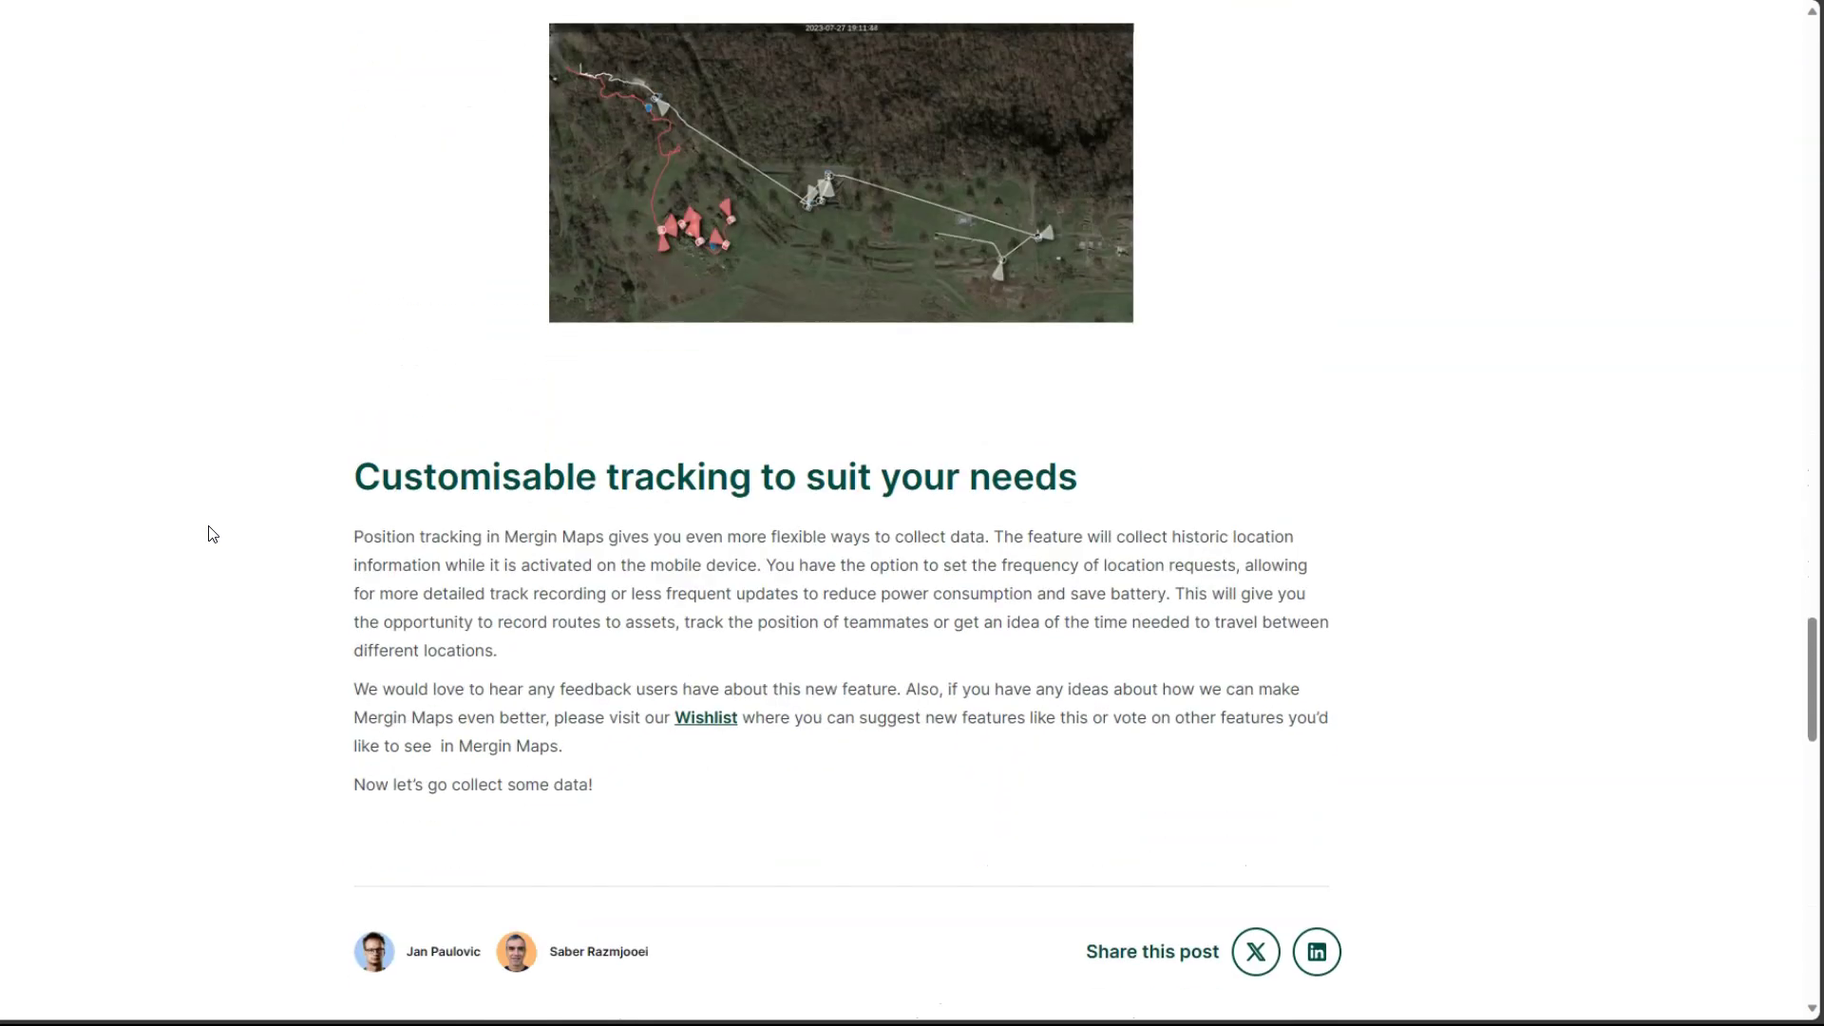
{"action": "scroll", "coordinate": [213, 534], "scroll_direction": "down", "scroll_amount": 1}
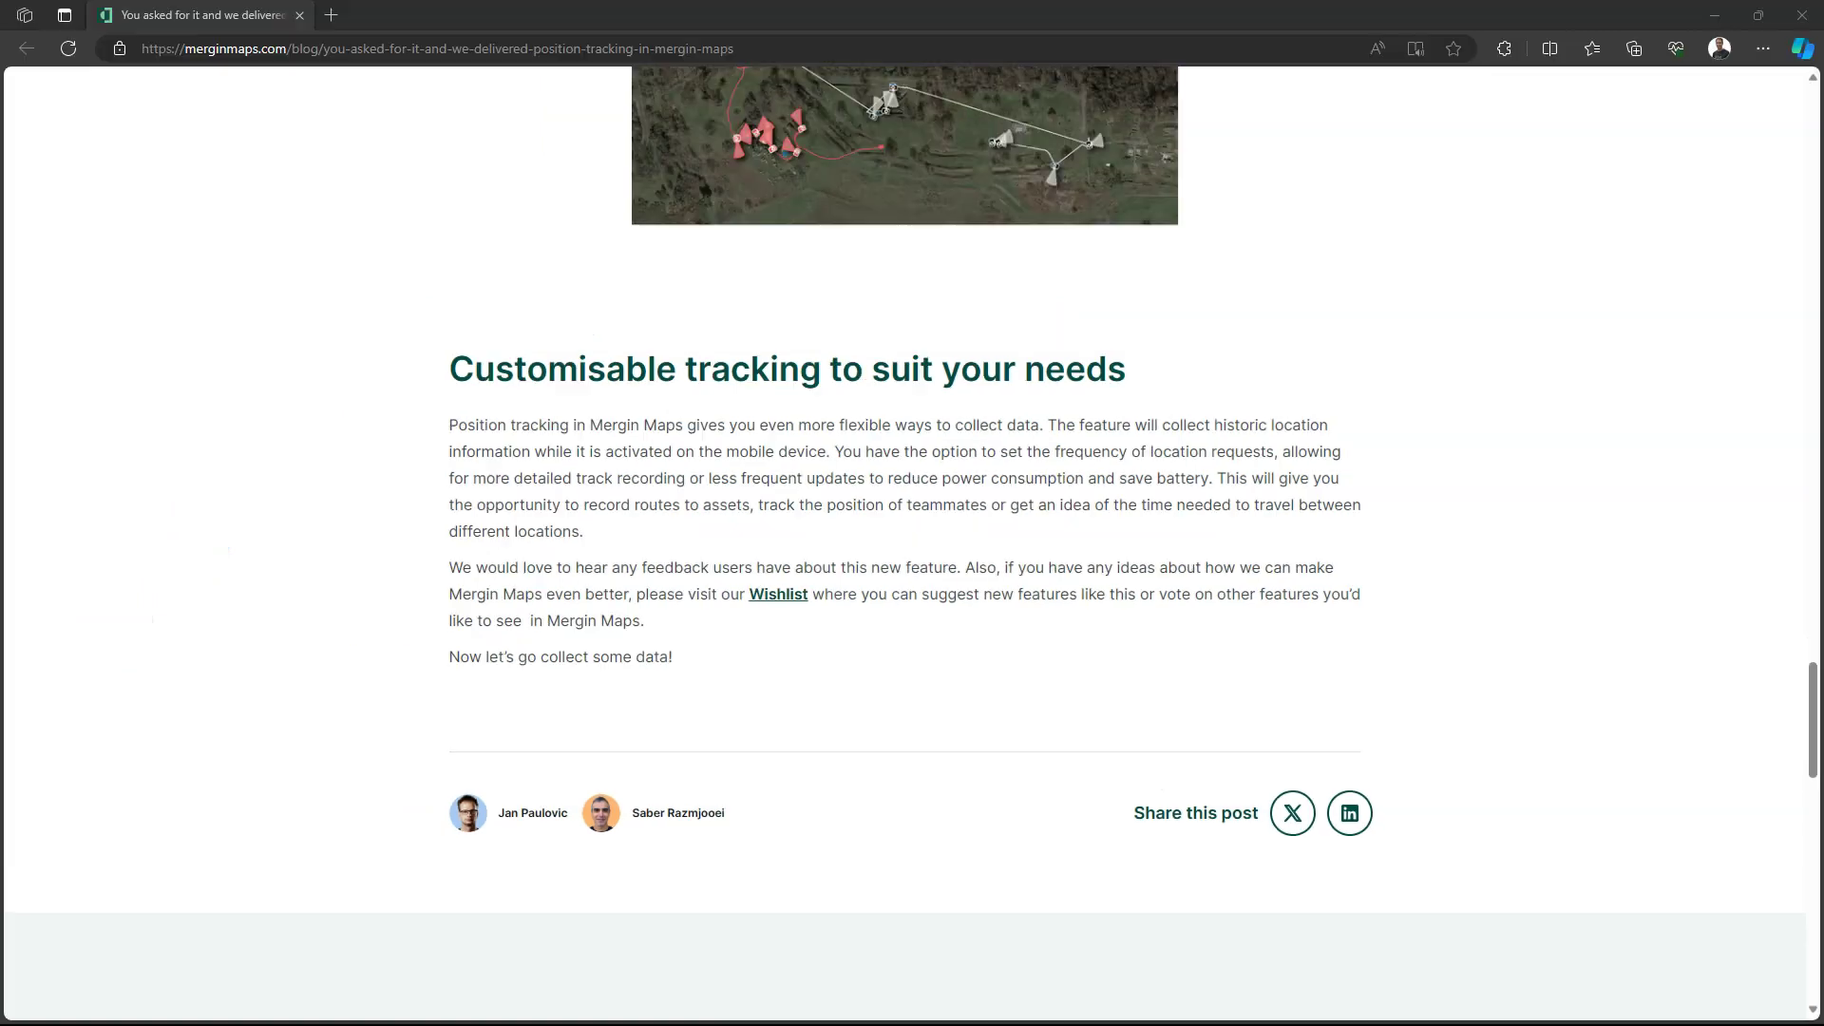
- Create and upload a public Mergin Maps project 'forestwalk' from a new basic QGIS project
{"action": "left_click", "coordinate": [92, 133]}
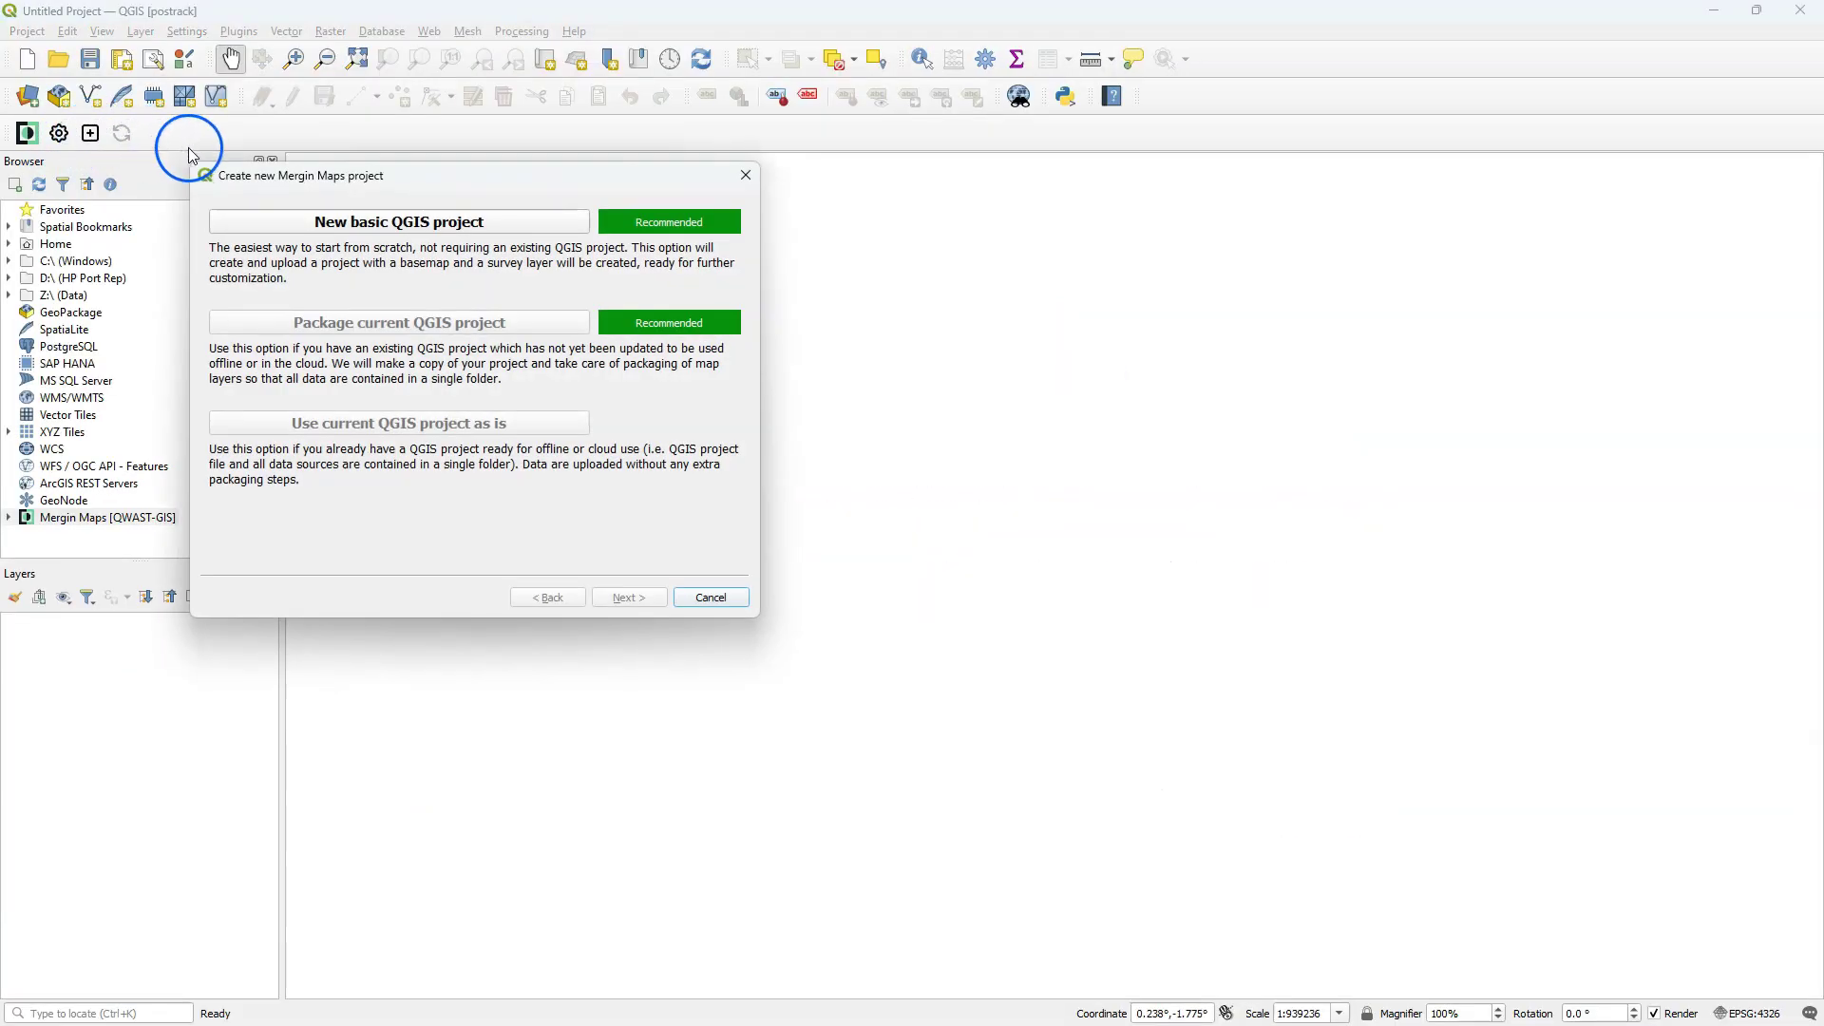
{"action": "left_click_drag", "start_coordinate": [330, 187], "coordinate": [901, 313]}
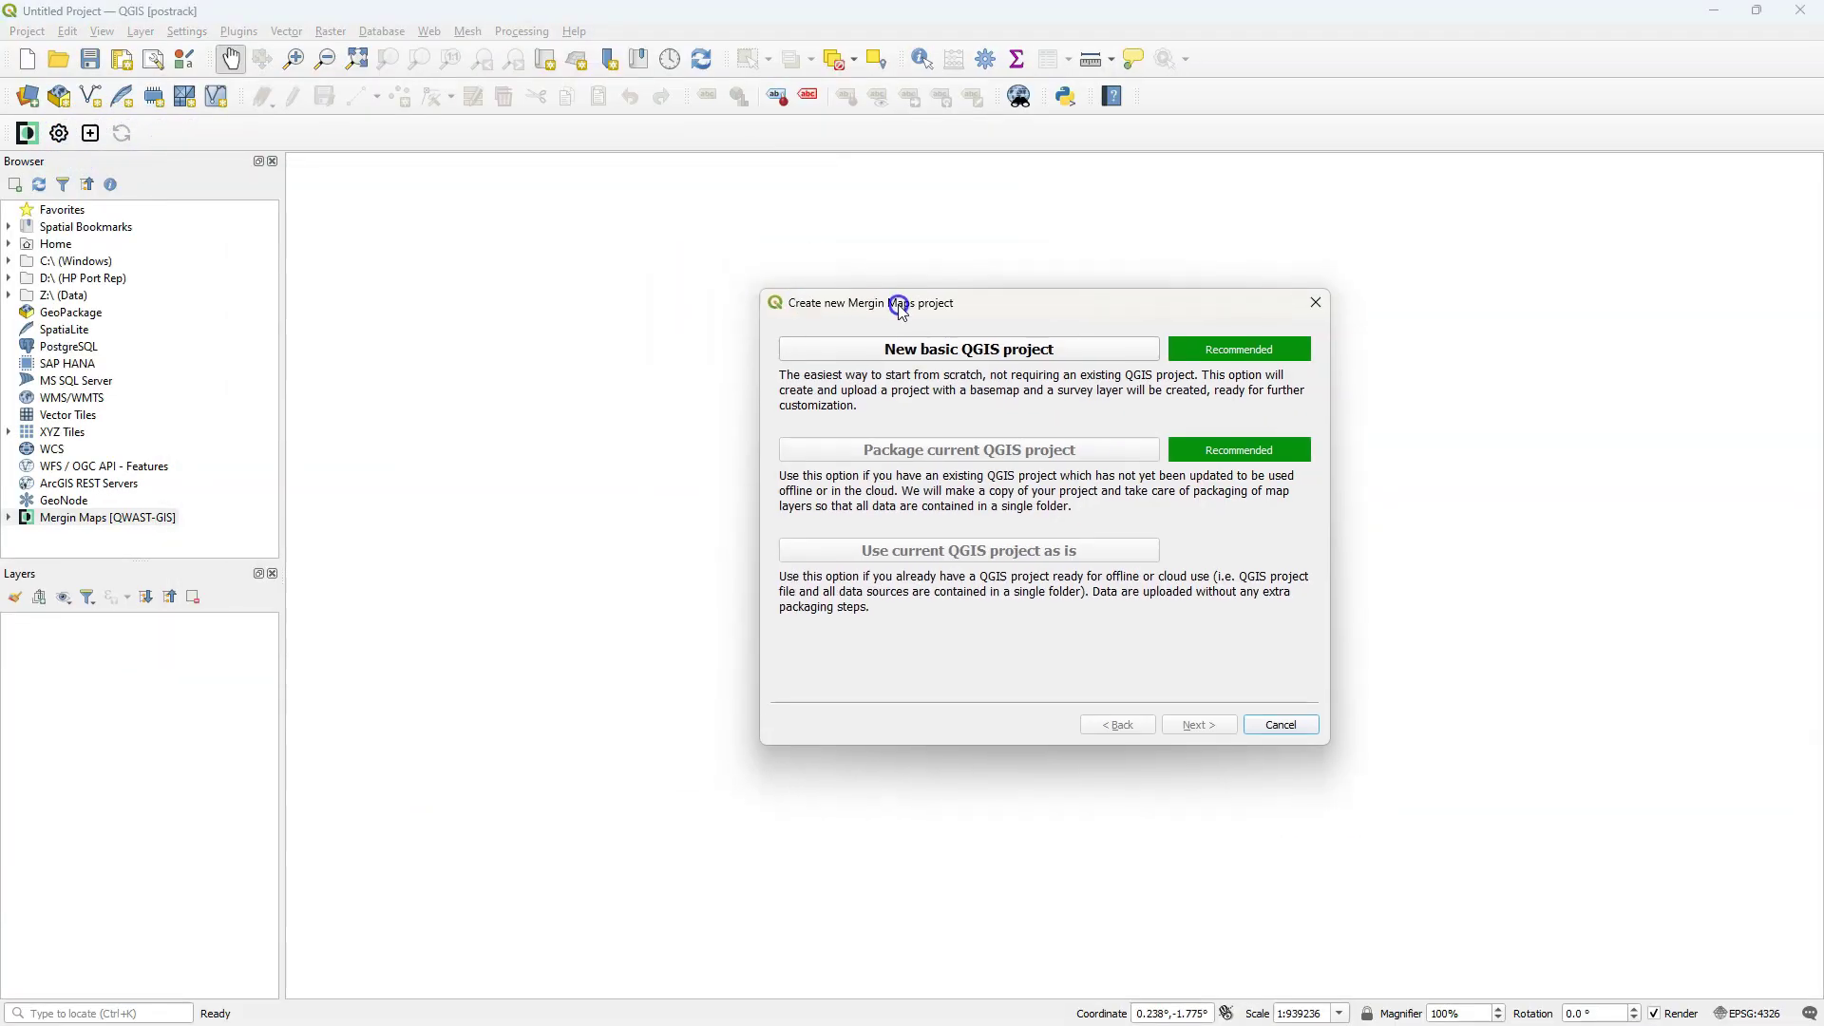
{"action": "left_click", "coordinate": [1016, 365]}
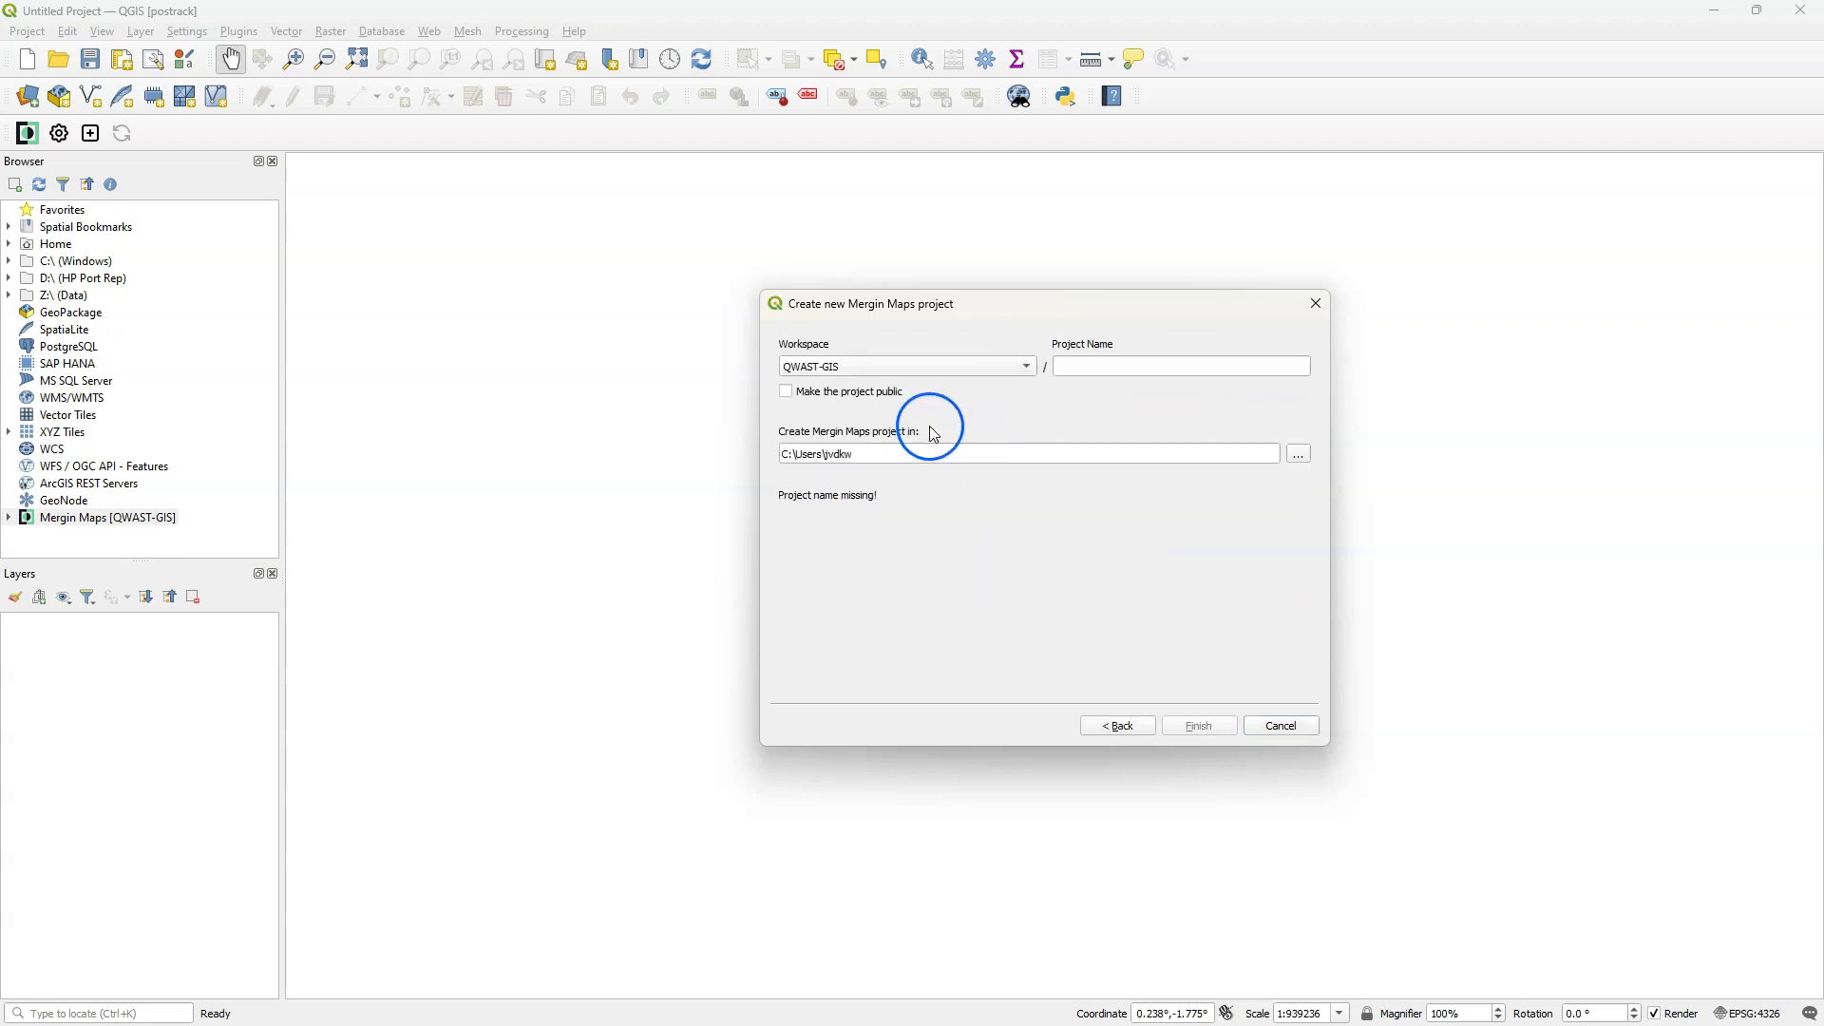
{"action": "left_click", "coordinate": [1083, 369]}
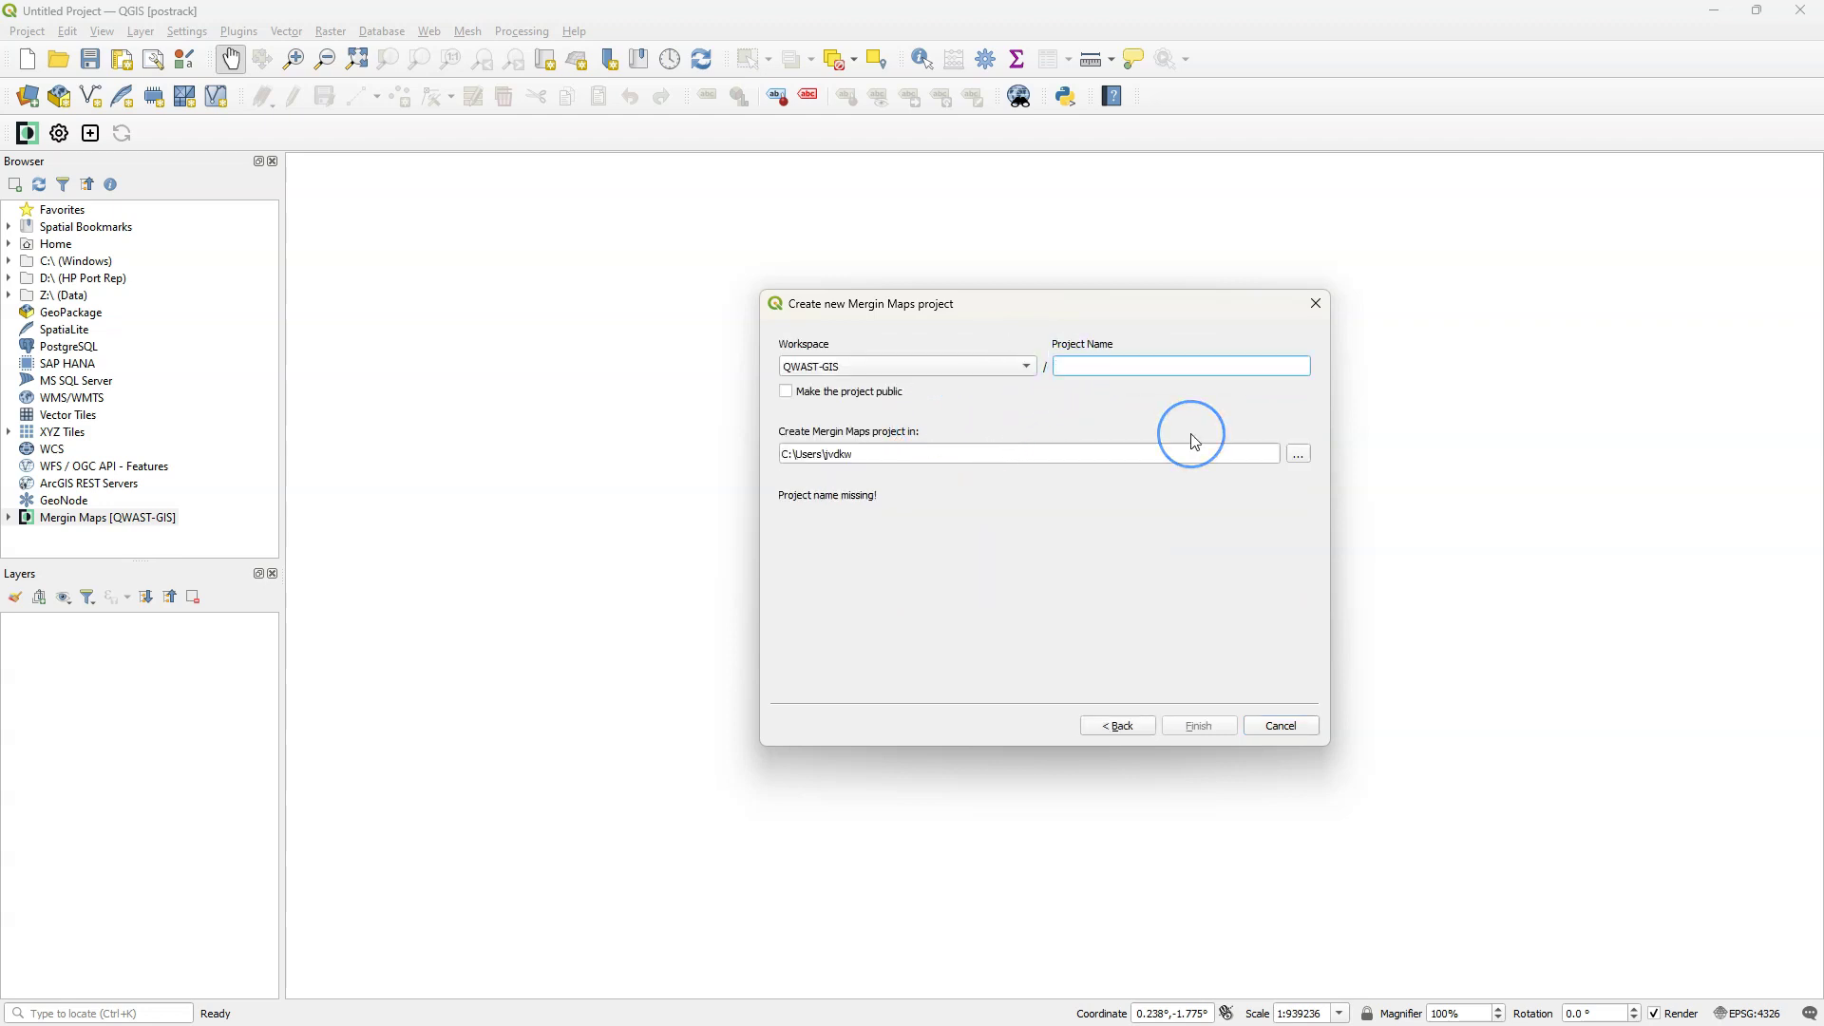
{"action": "type", "text": "forestwalk"}
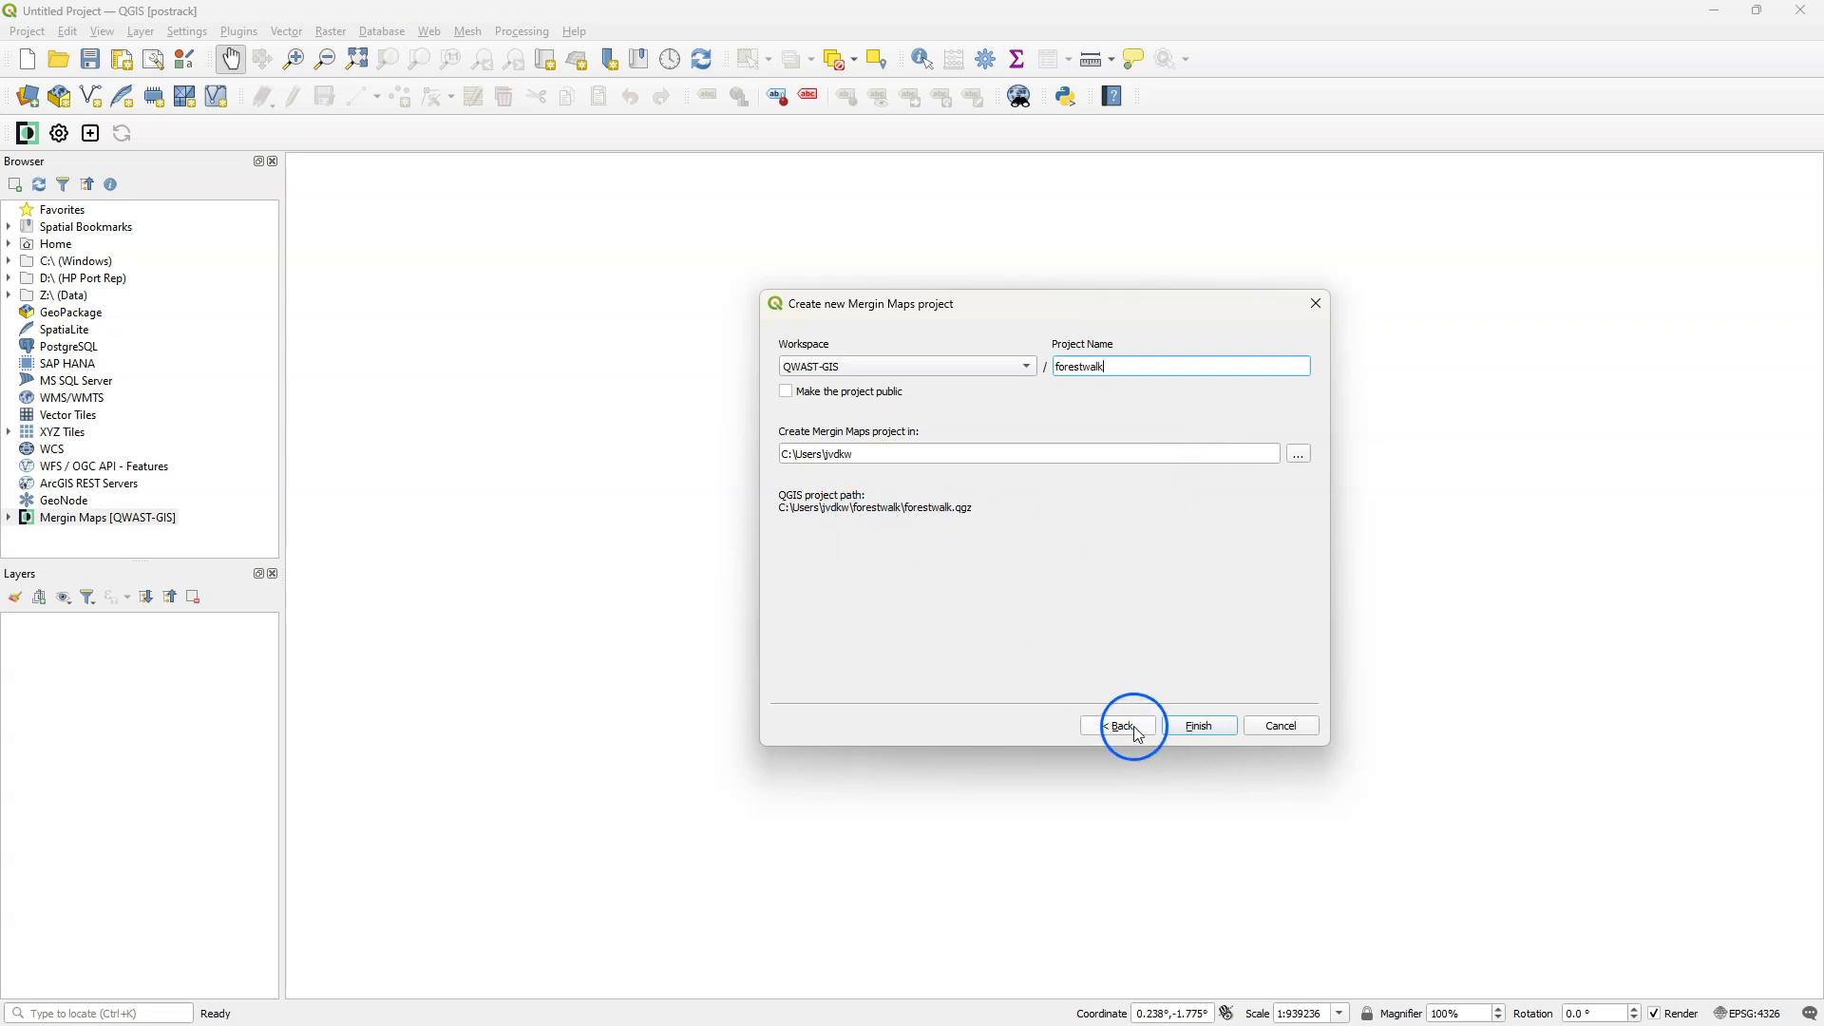
{"action": "left_click", "coordinate": [786, 399]}
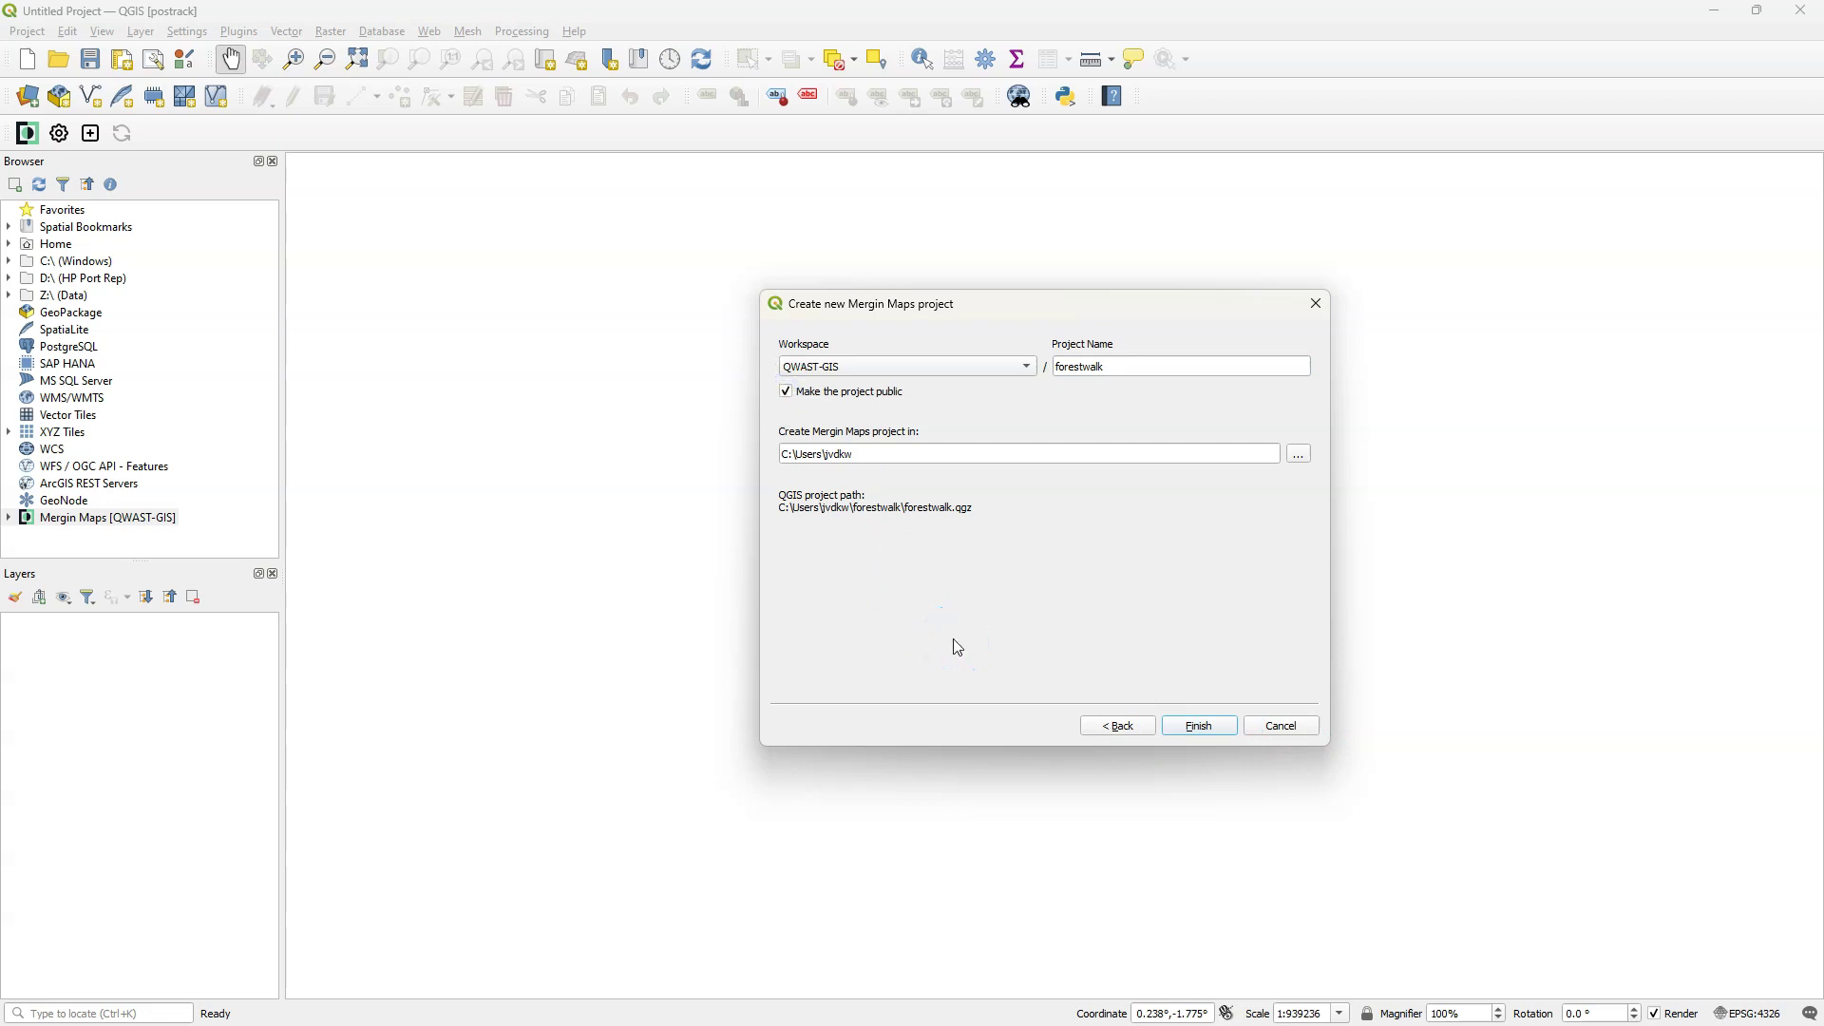
{"action": "left_click", "coordinate": [1199, 727]}
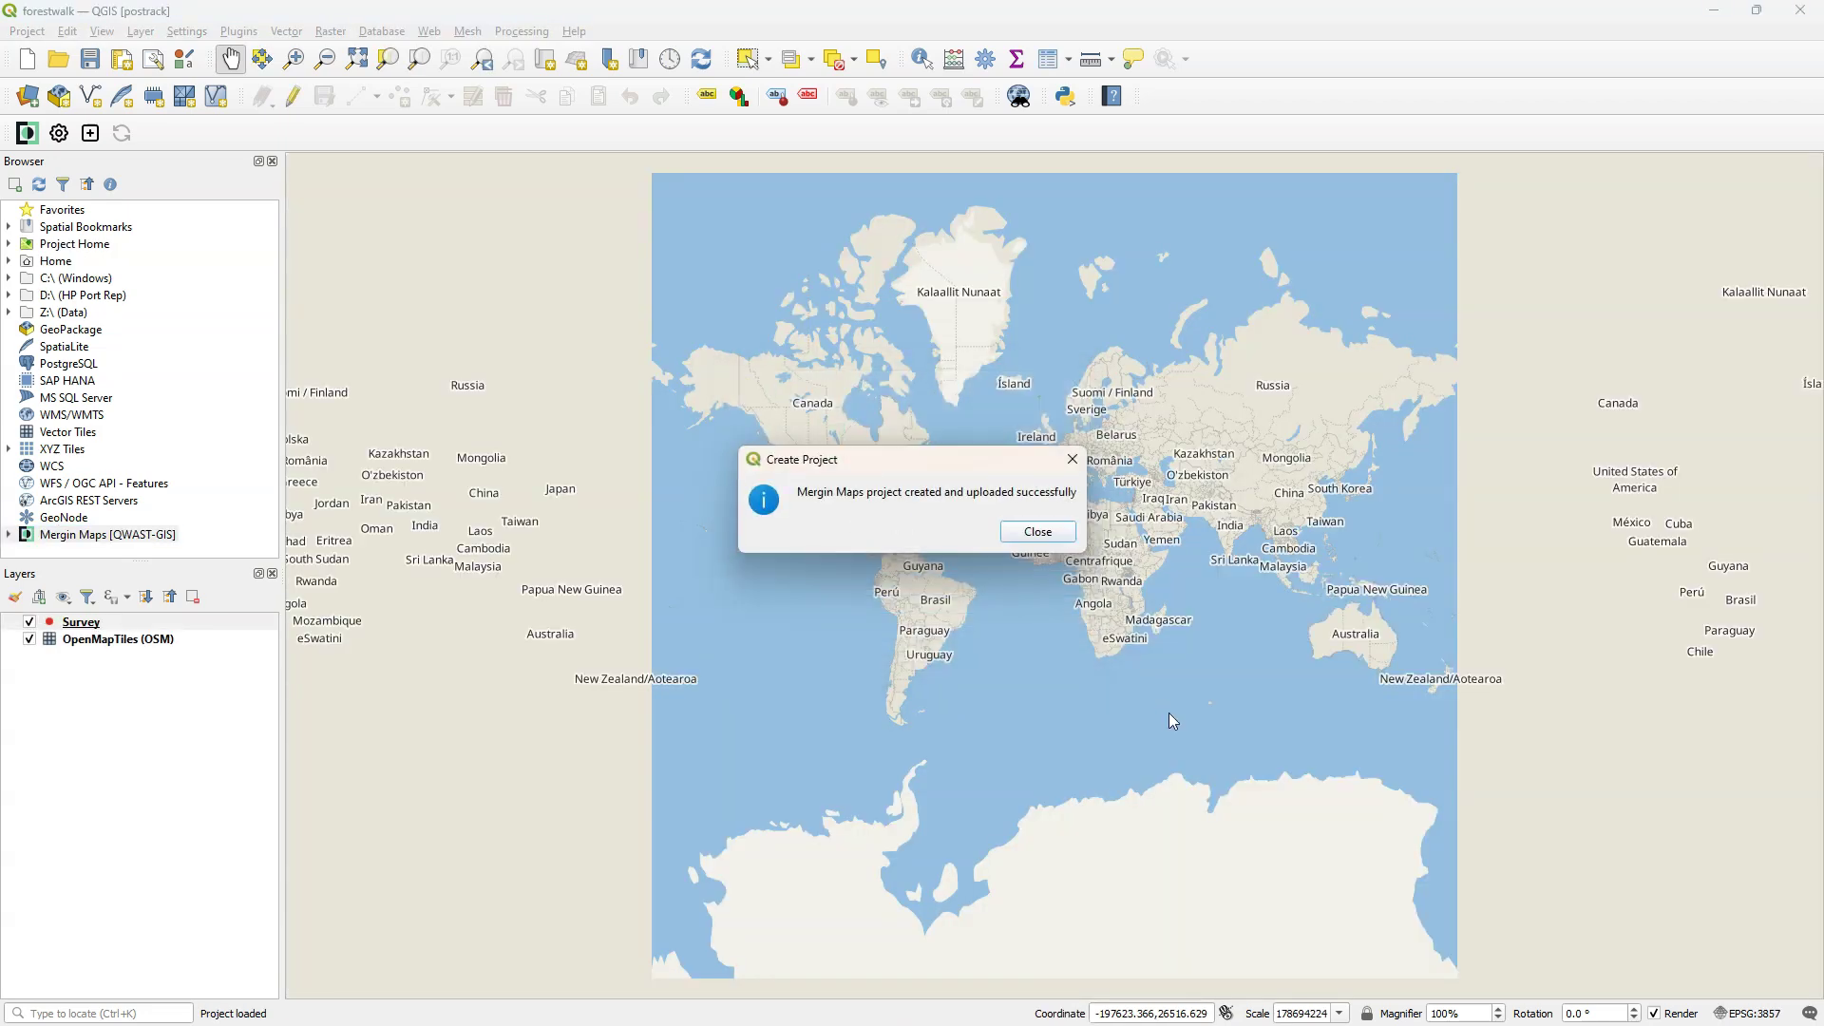
- Dismiss the project-created message and zoom the map onto Kralingse Bos in Rotterdam
{"action": "left_click", "coordinate": [1040, 532]}
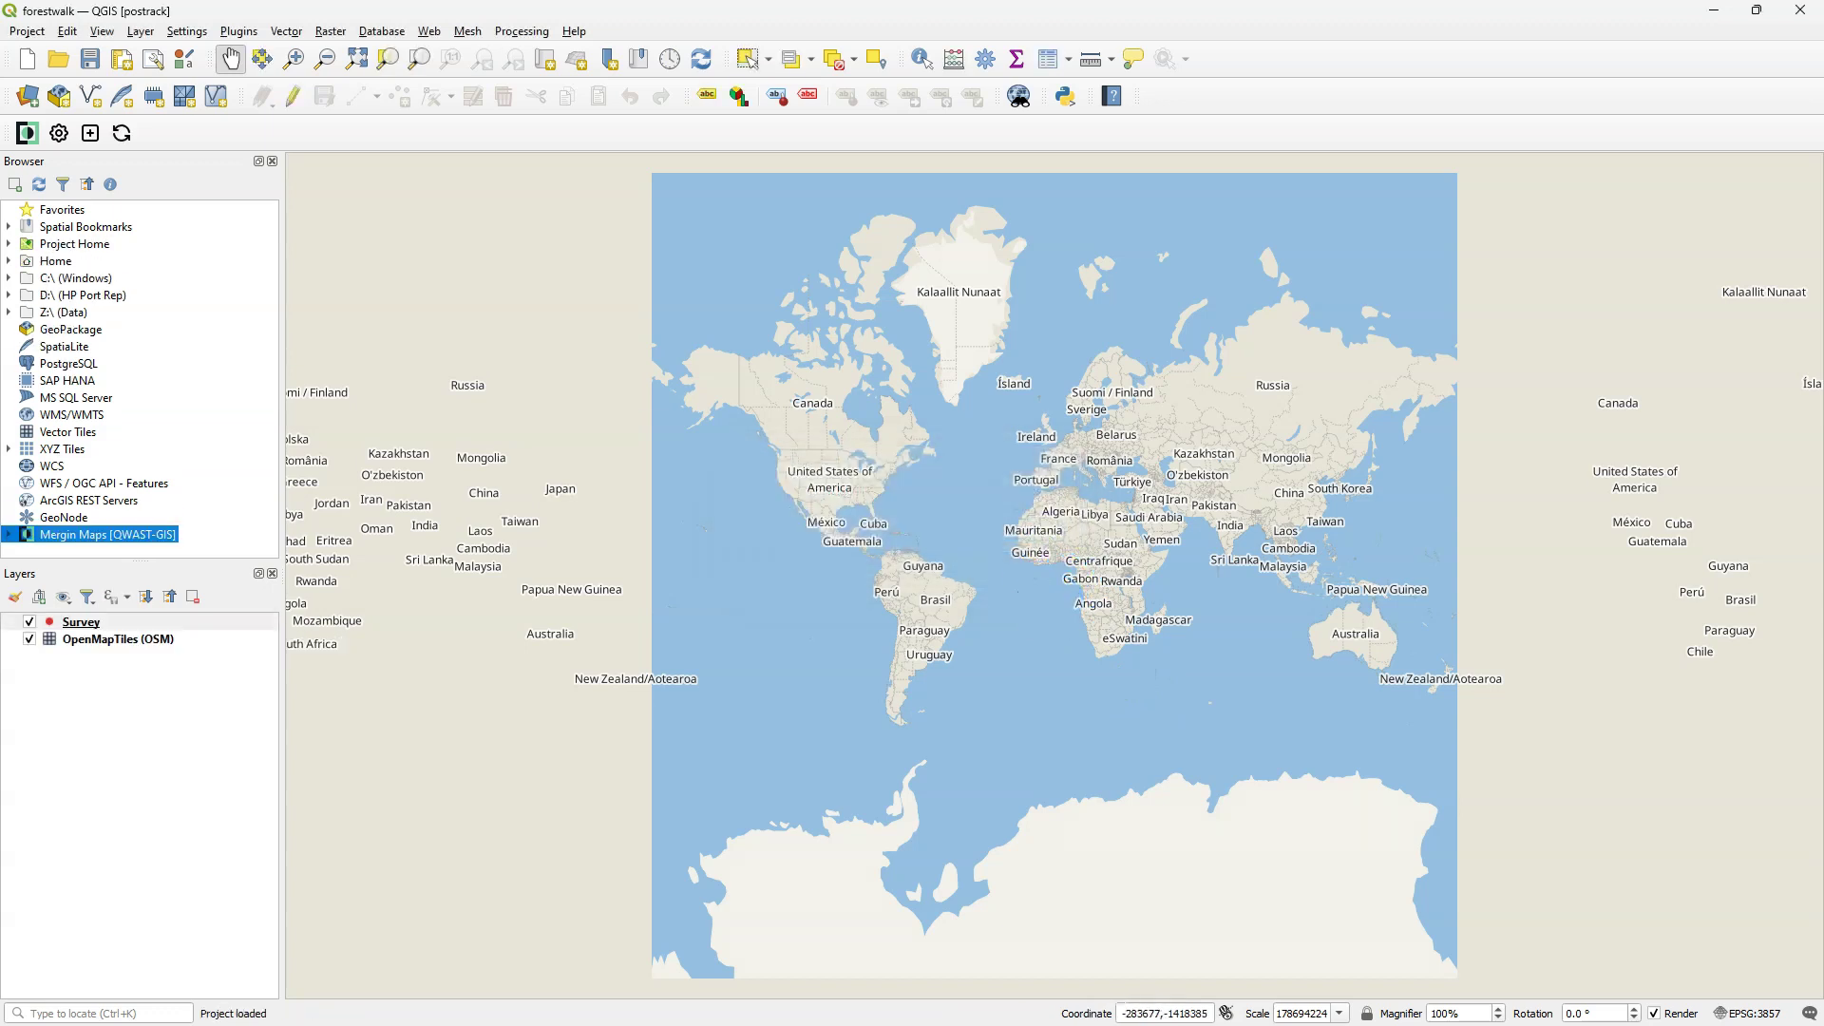
{"action": "scroll", "coordinate": [981, 608], "scroll_direction": "up", "scroll_amount": 13}
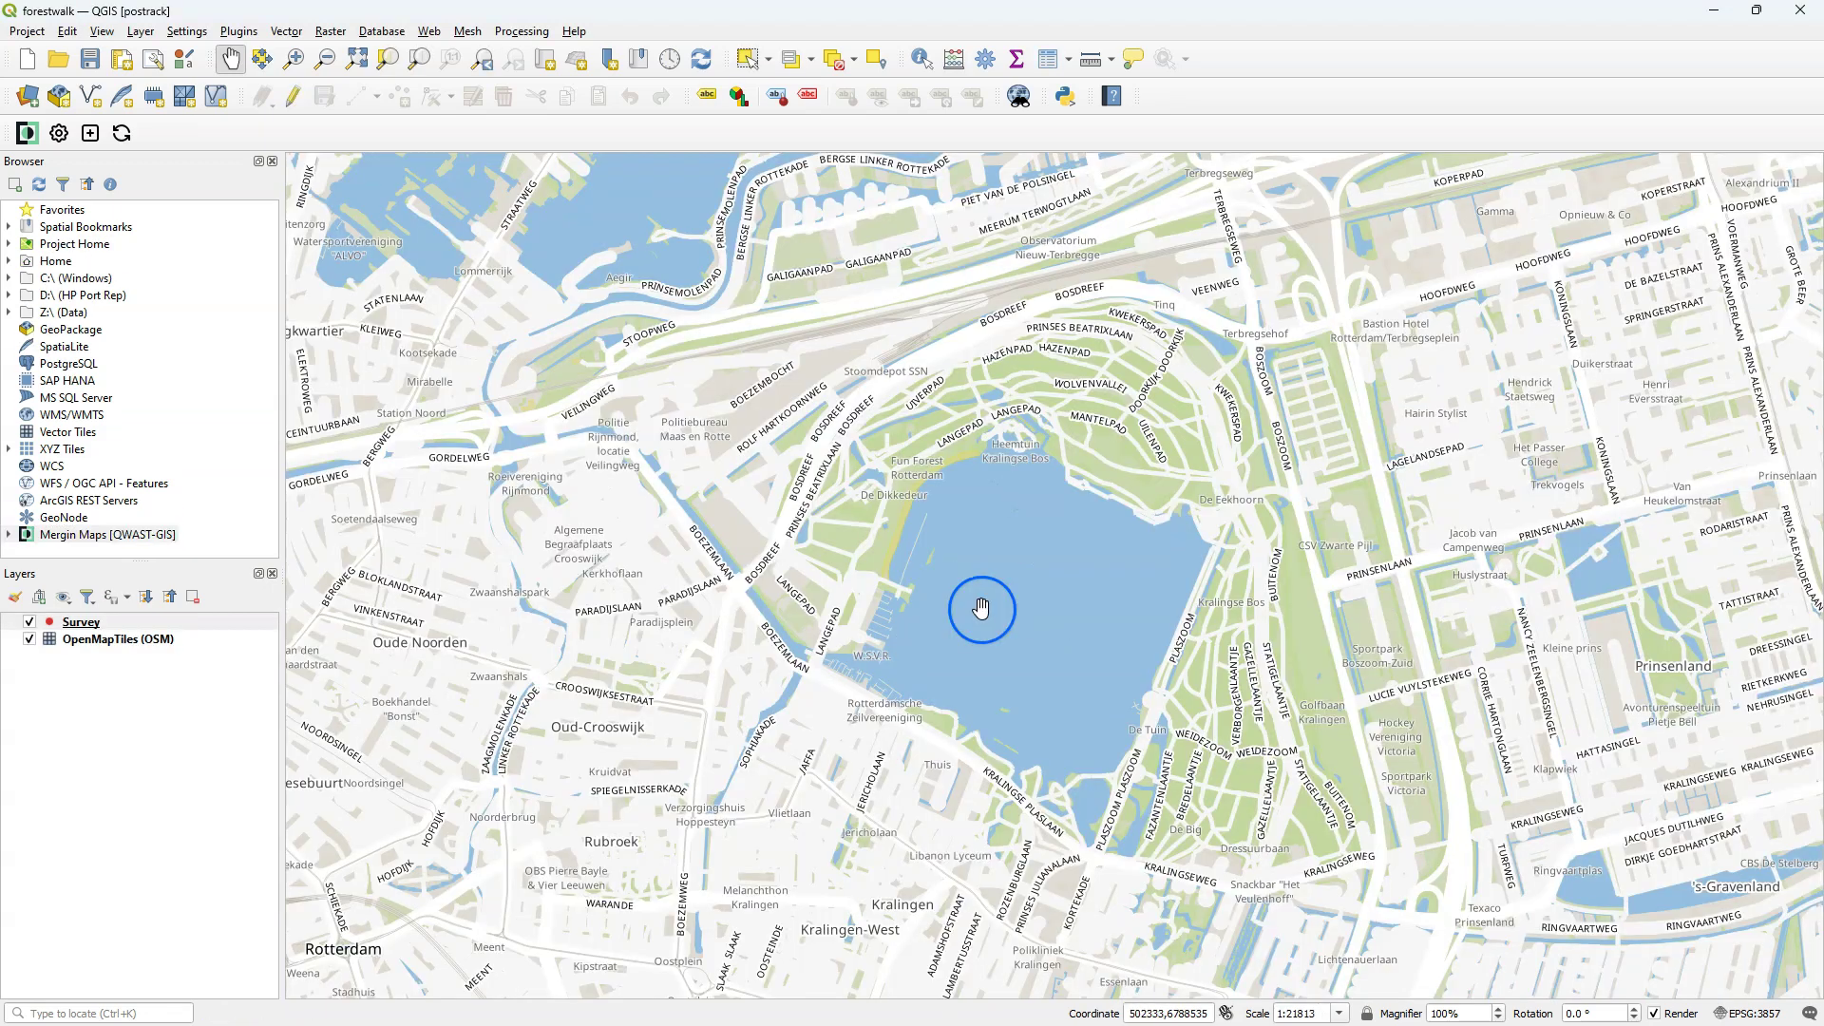
{"action": "left_click", "coordinate": [27, 32]}
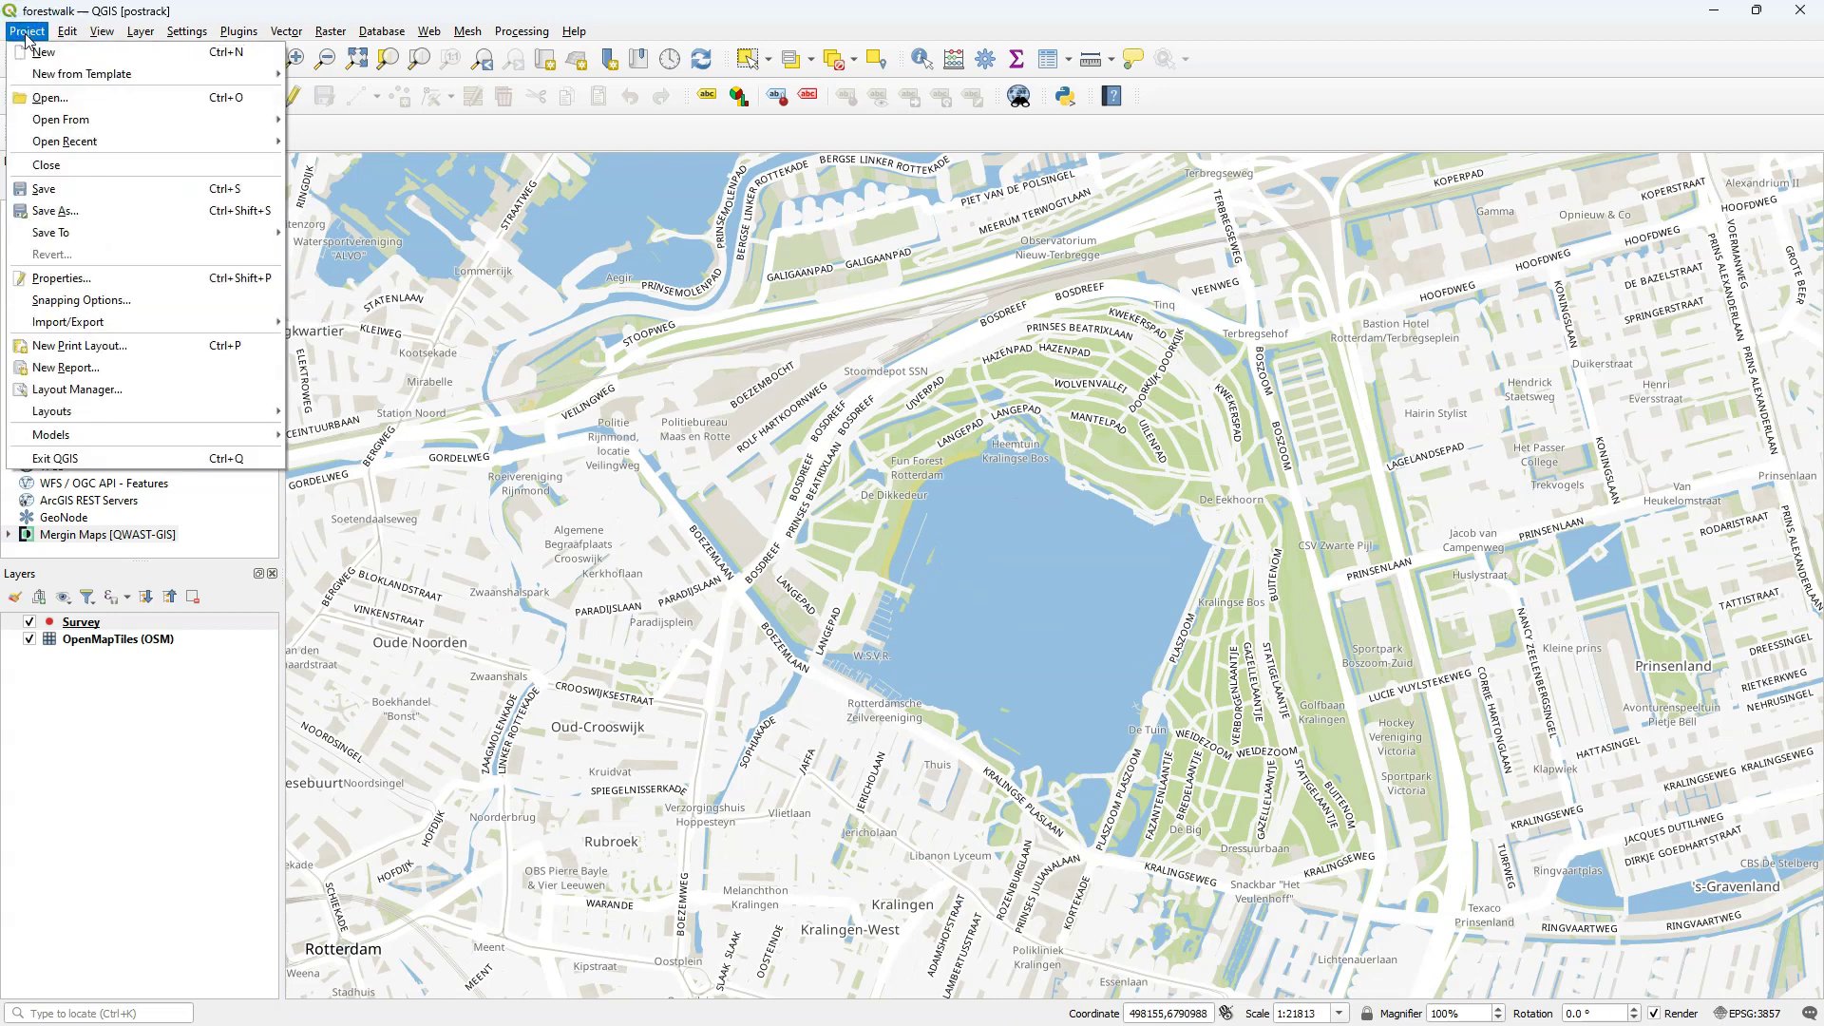
- Set the project full extent to the current map canvas extent and show the Mergin Maps properties page
{"action": "left_click", "coordinate": [74, 282]}
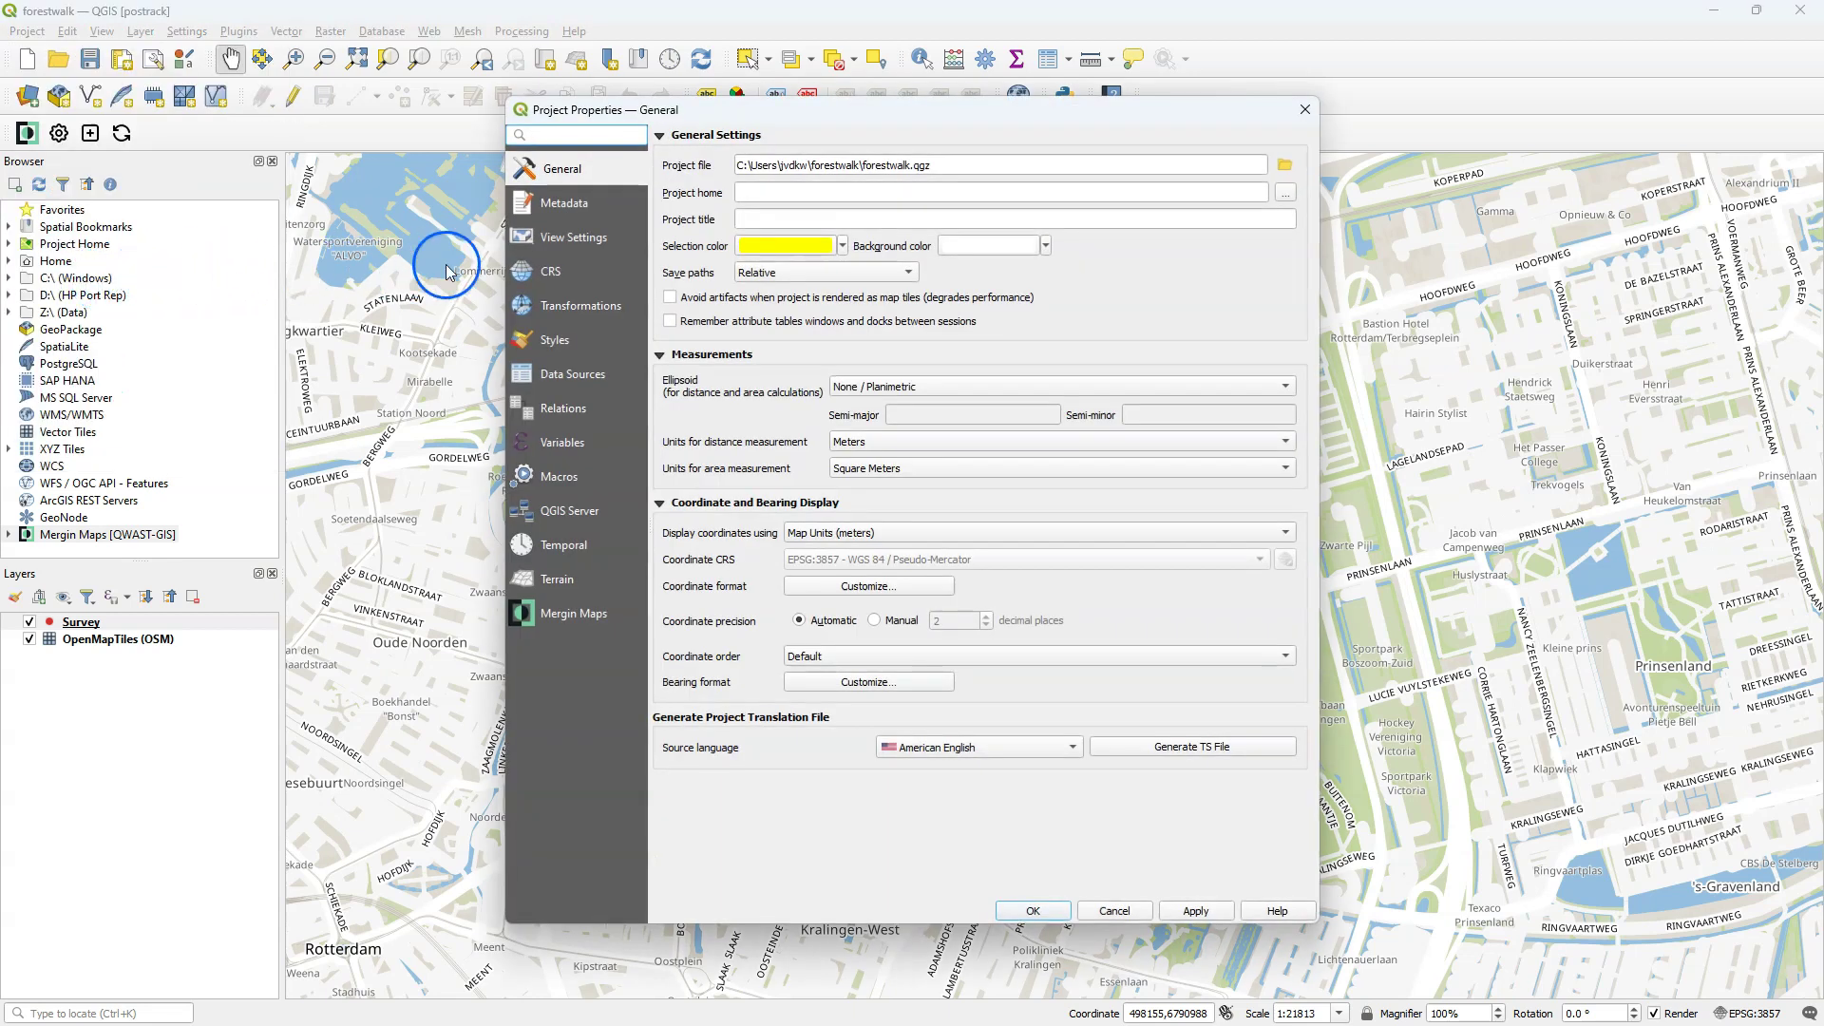
{"action": "left_click", "coordinate": [554, 241]}
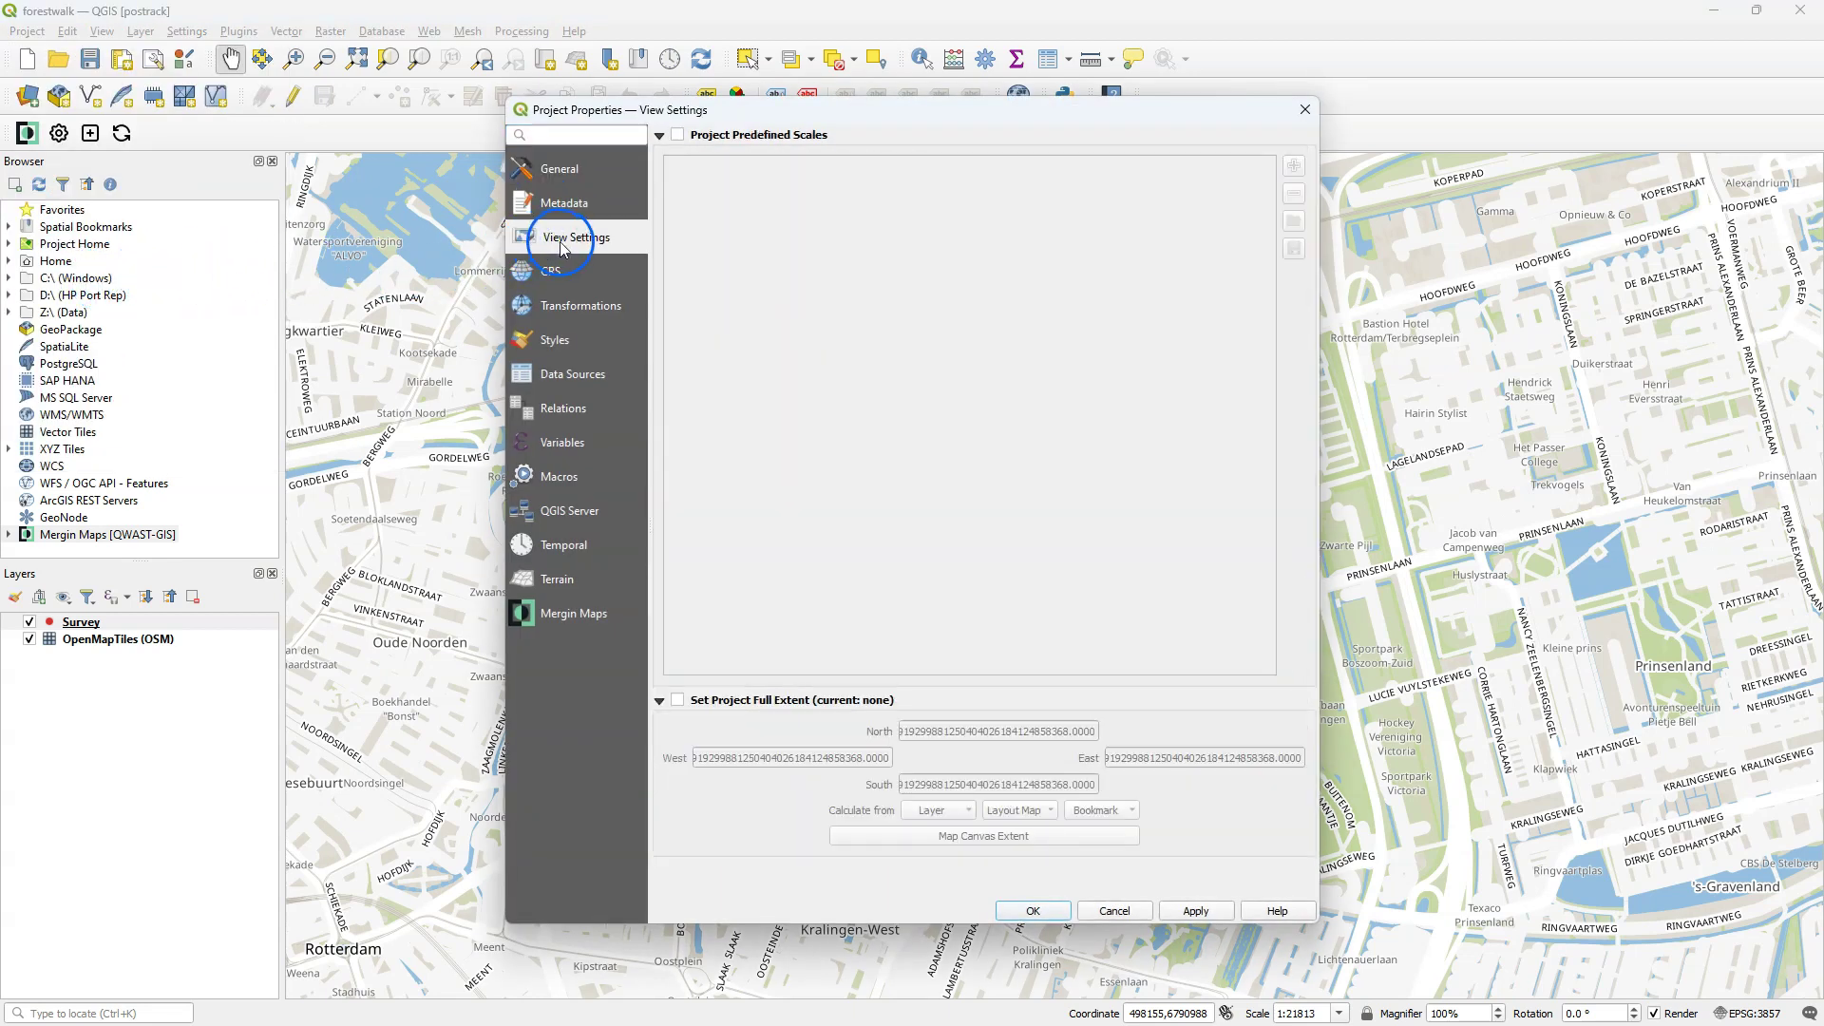
{"action": "left_click", "coordinate": [679, 700]}
{"action": "left_click", "coordinate": [1026, 836]}
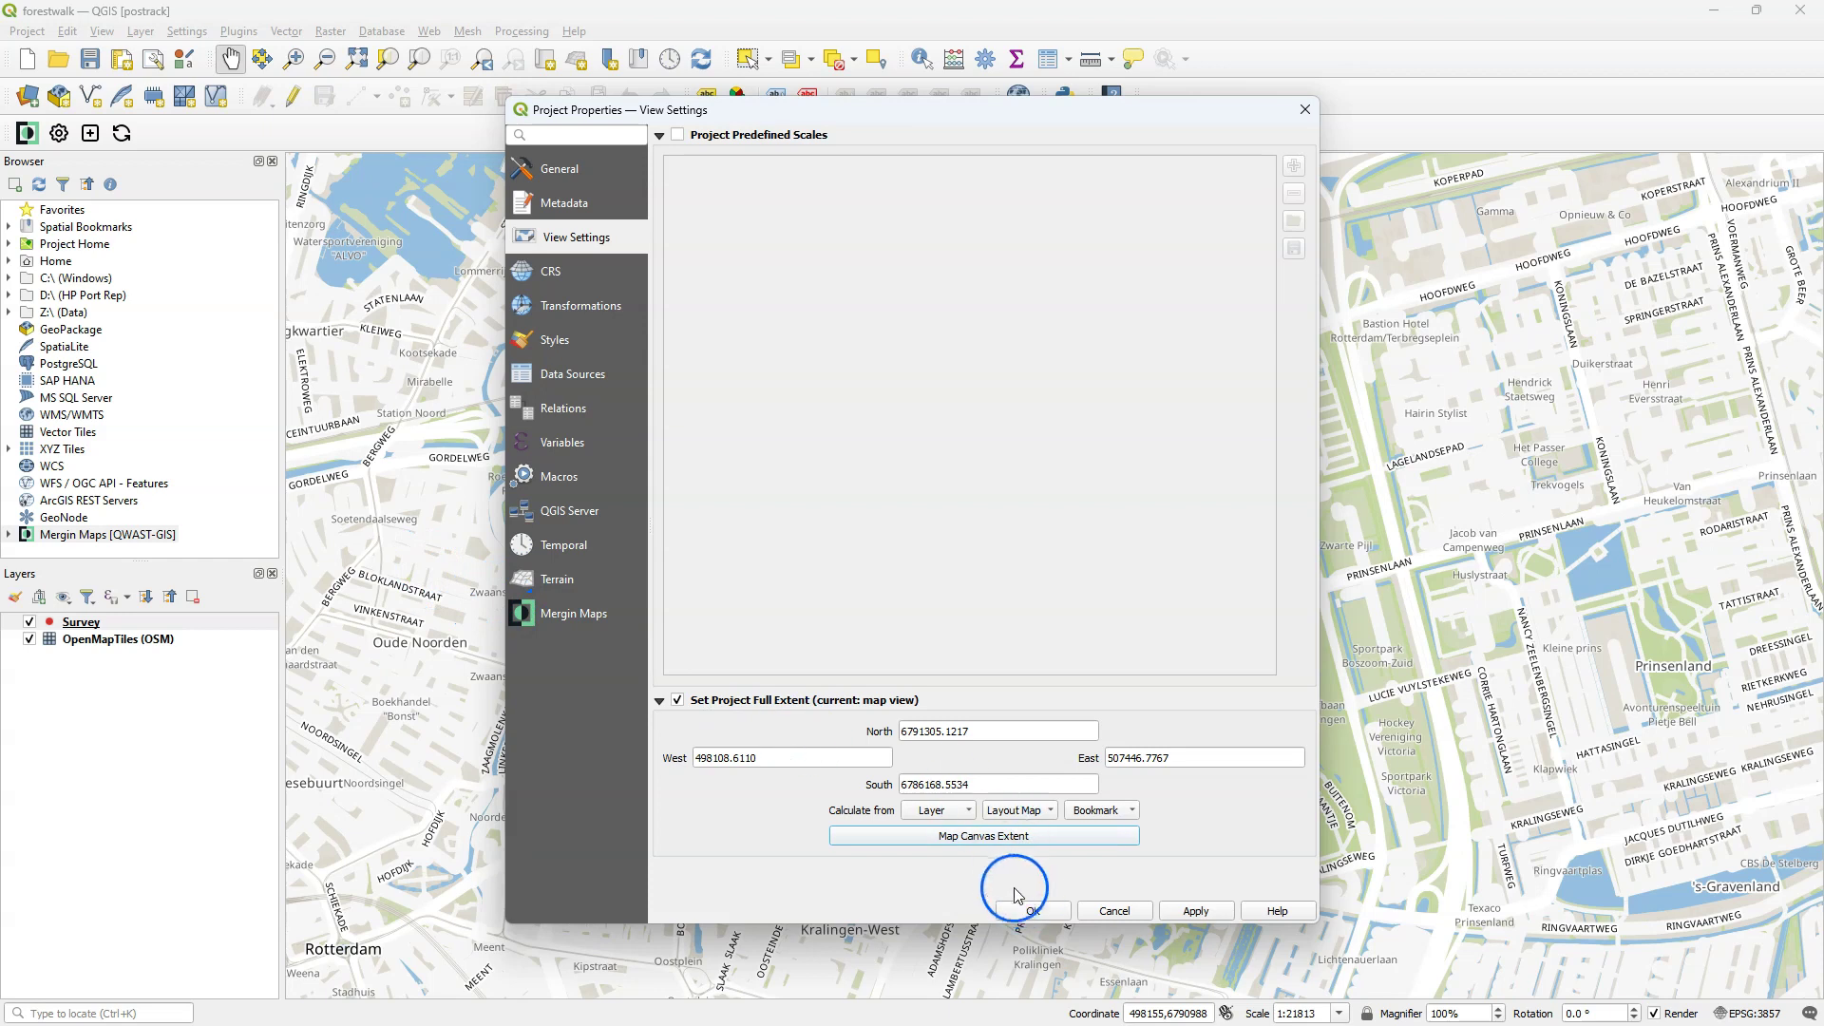
{"action": "left_click", "coordinate": [1195, 911]}
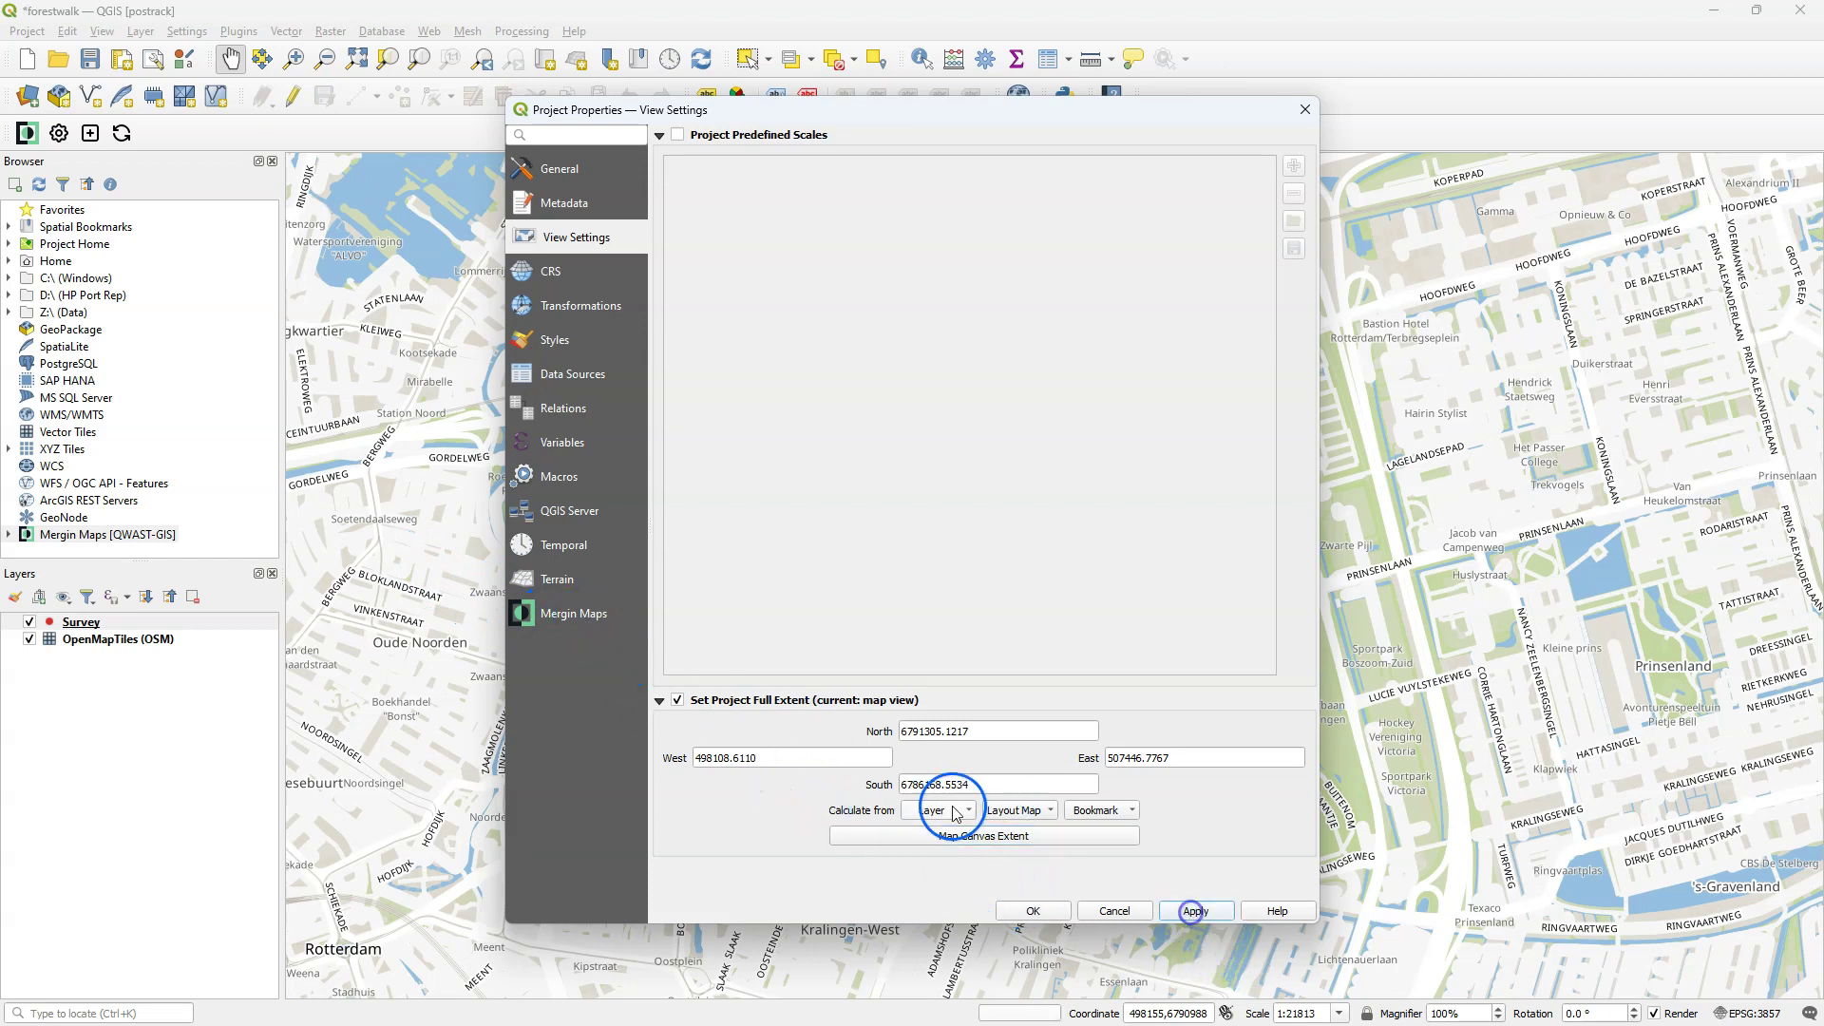
{"action": "left_click", "coordinate": [582, 618]}
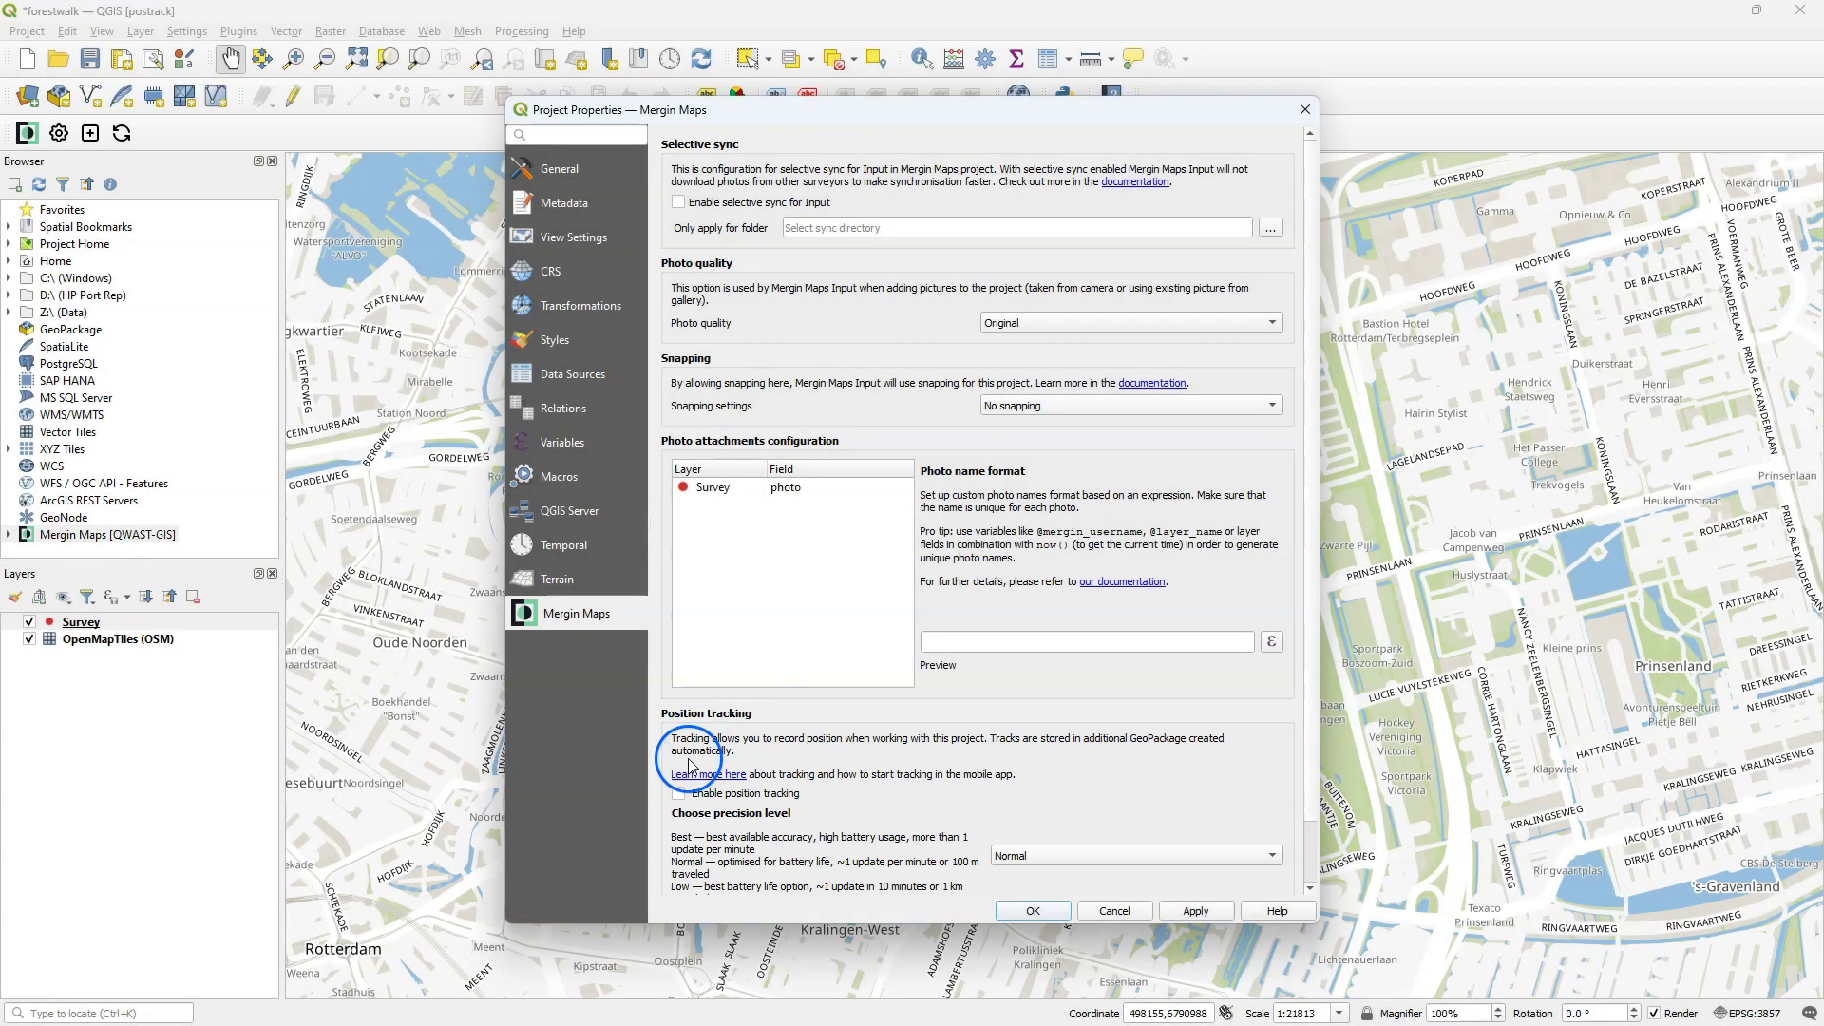
- Enable position tracking with Normal precision and confirm the project properties
{"action": "left_click", "coordinate": [679, 794]}
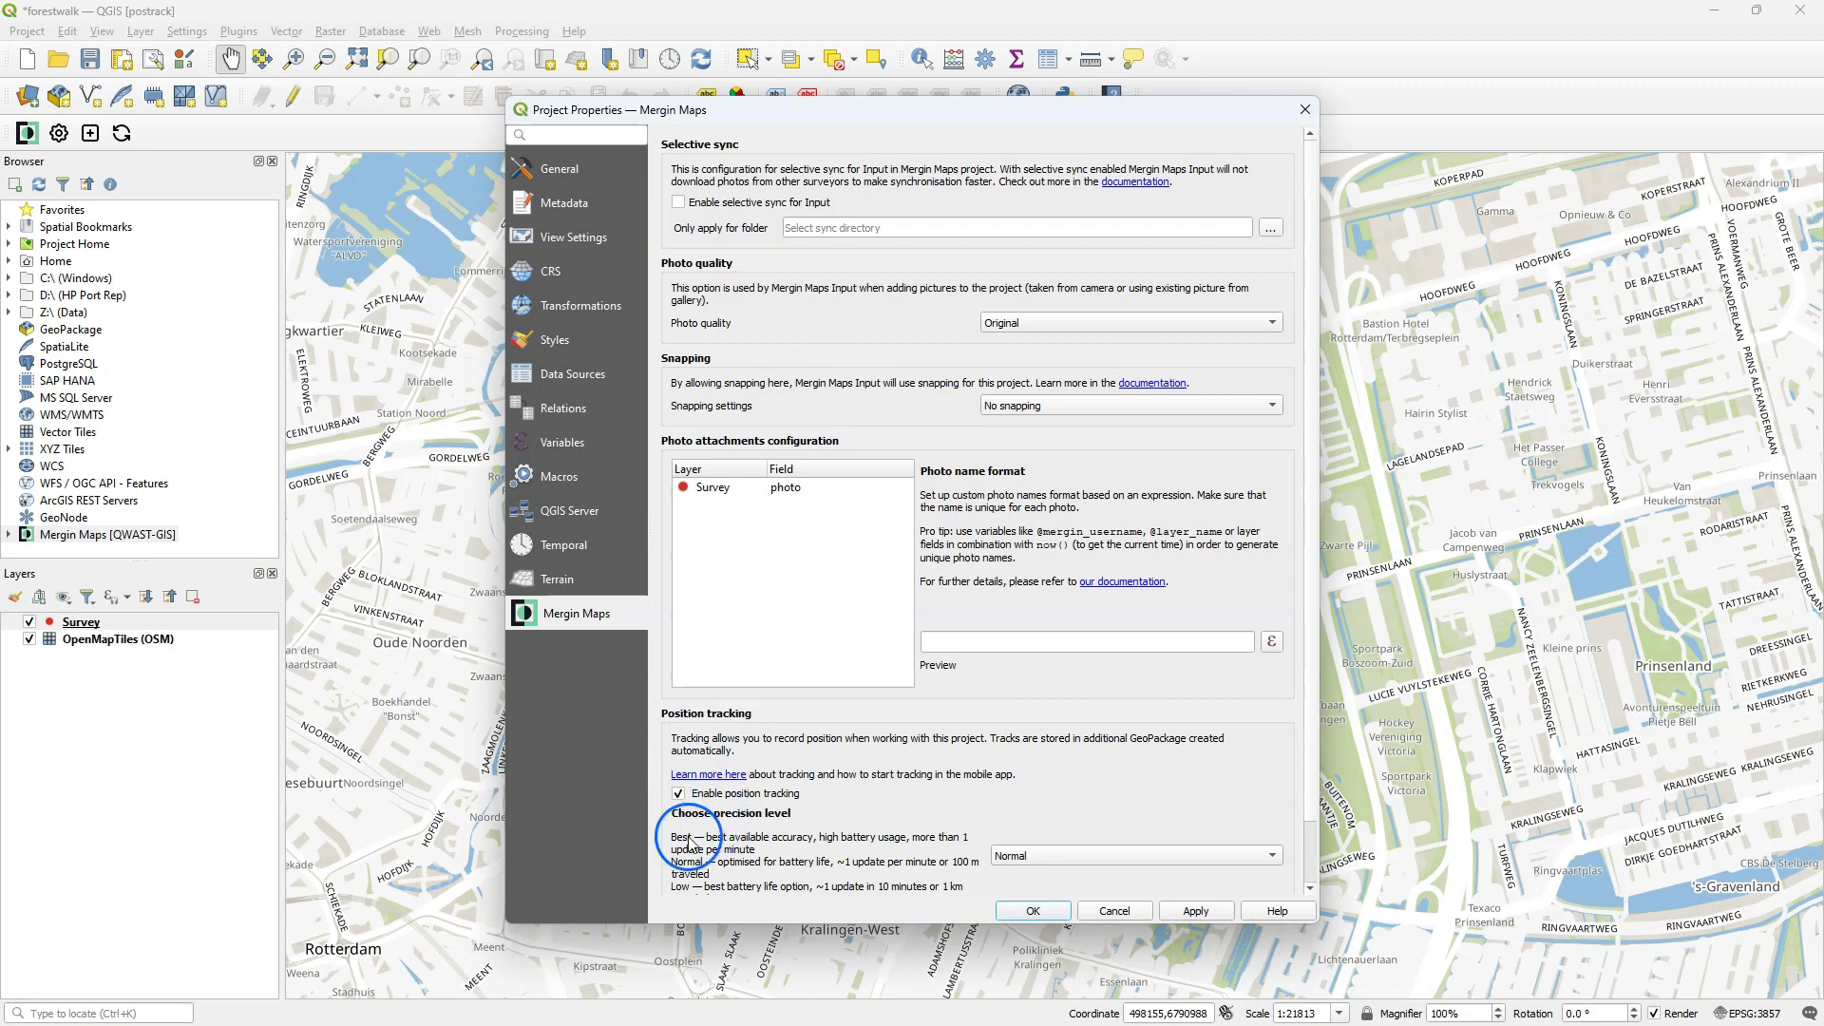
{"action": "left_click", "coordinate": [1025, 861]}
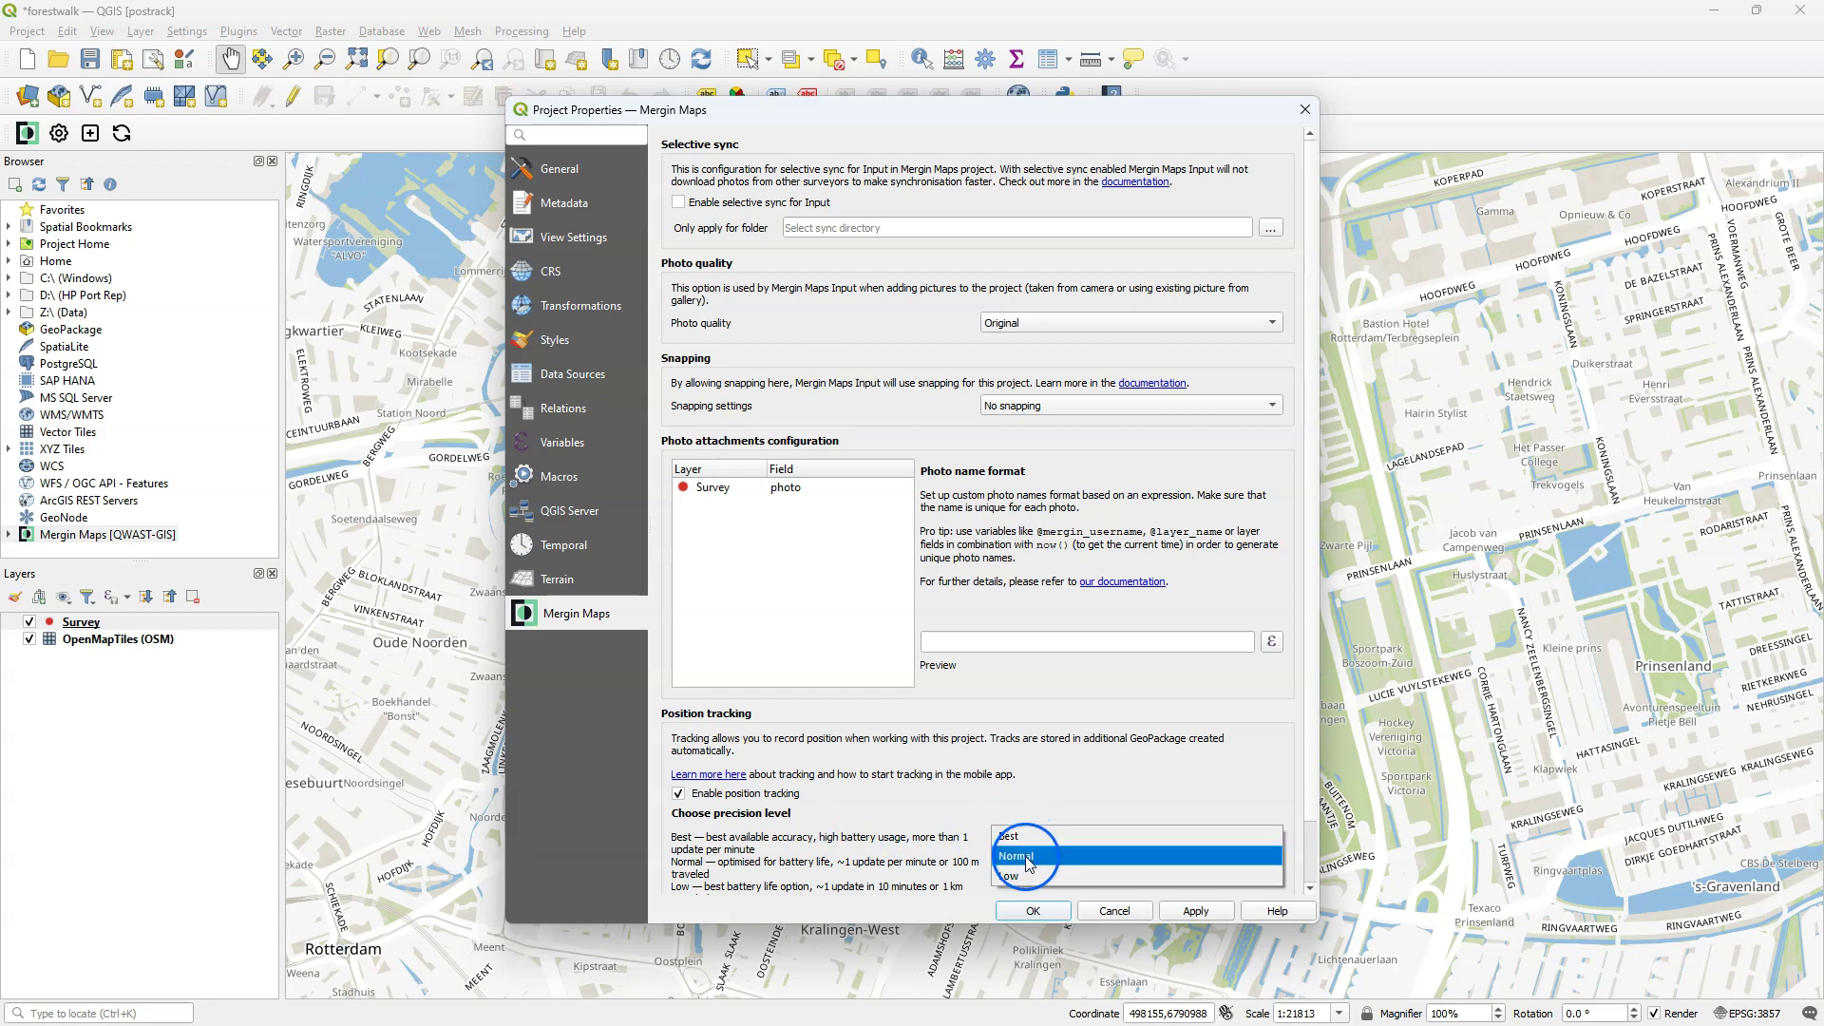
{"action": "left_click", "coordinate": [1025, 879]}
{"action": "left_click", "coordinate": [1021, 860]}
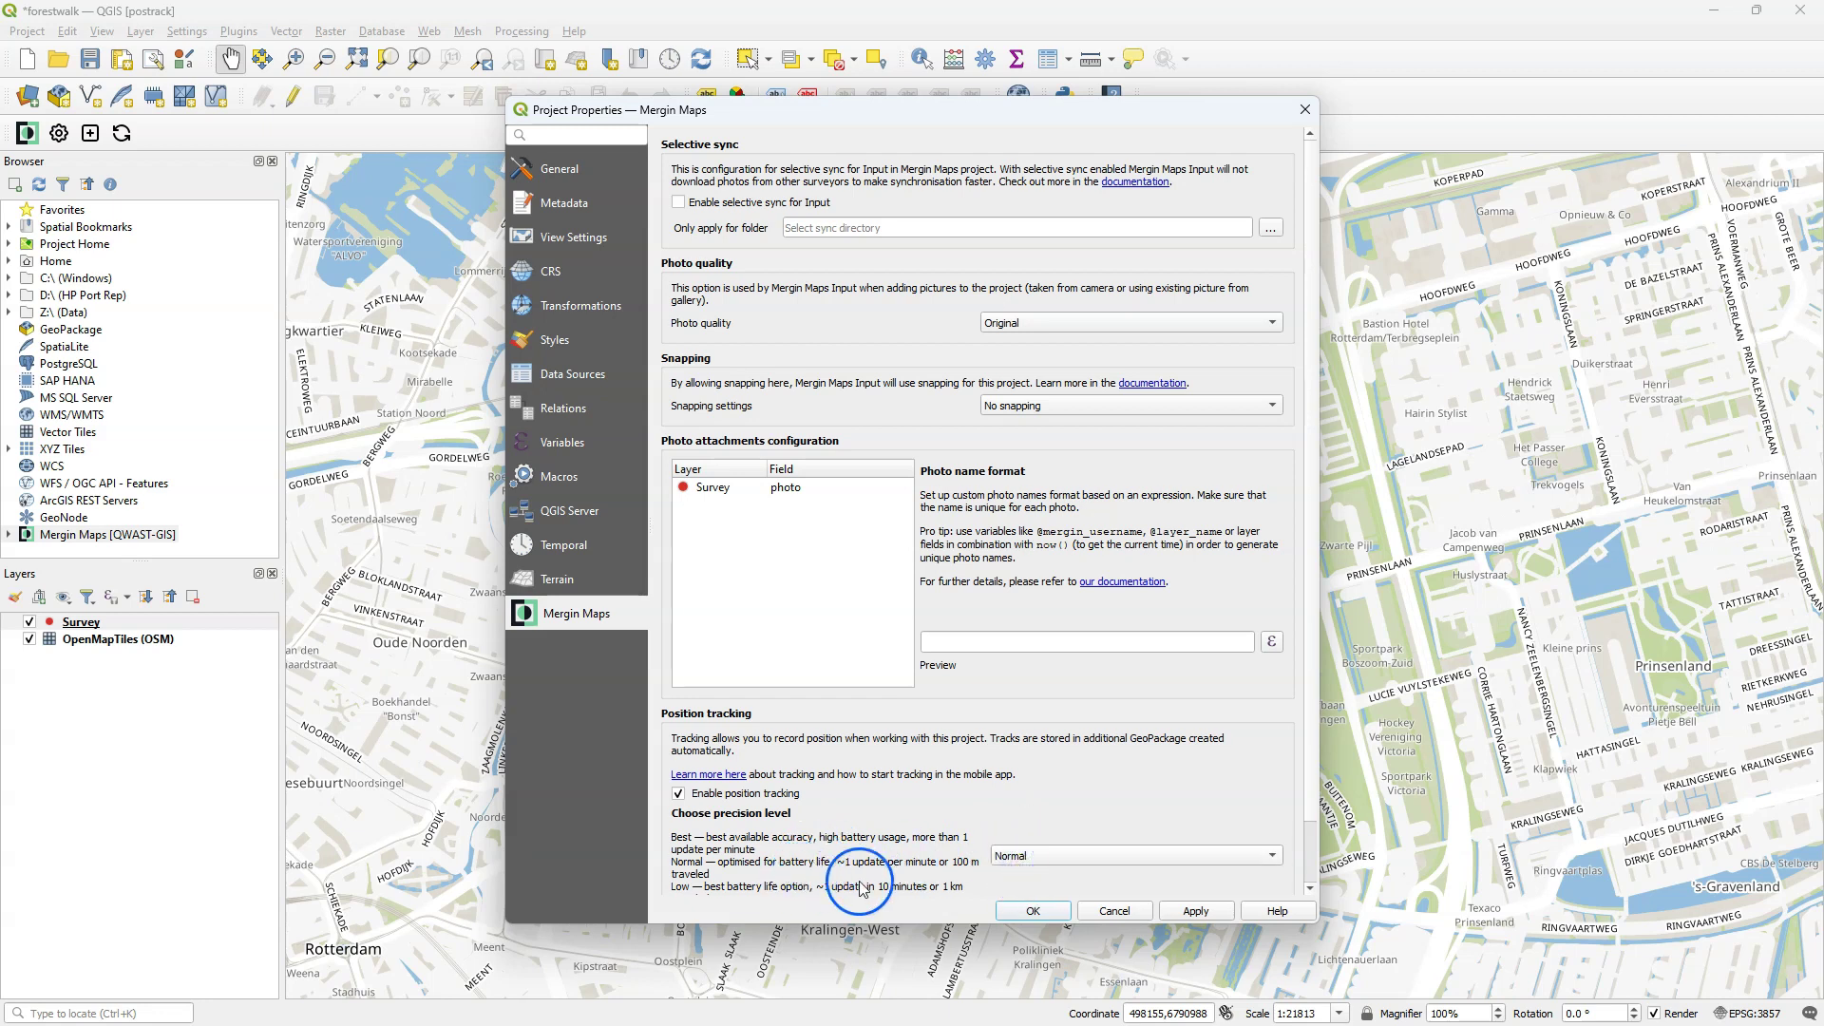
{"action": "left_click", "coordinate": [1030, 911]}
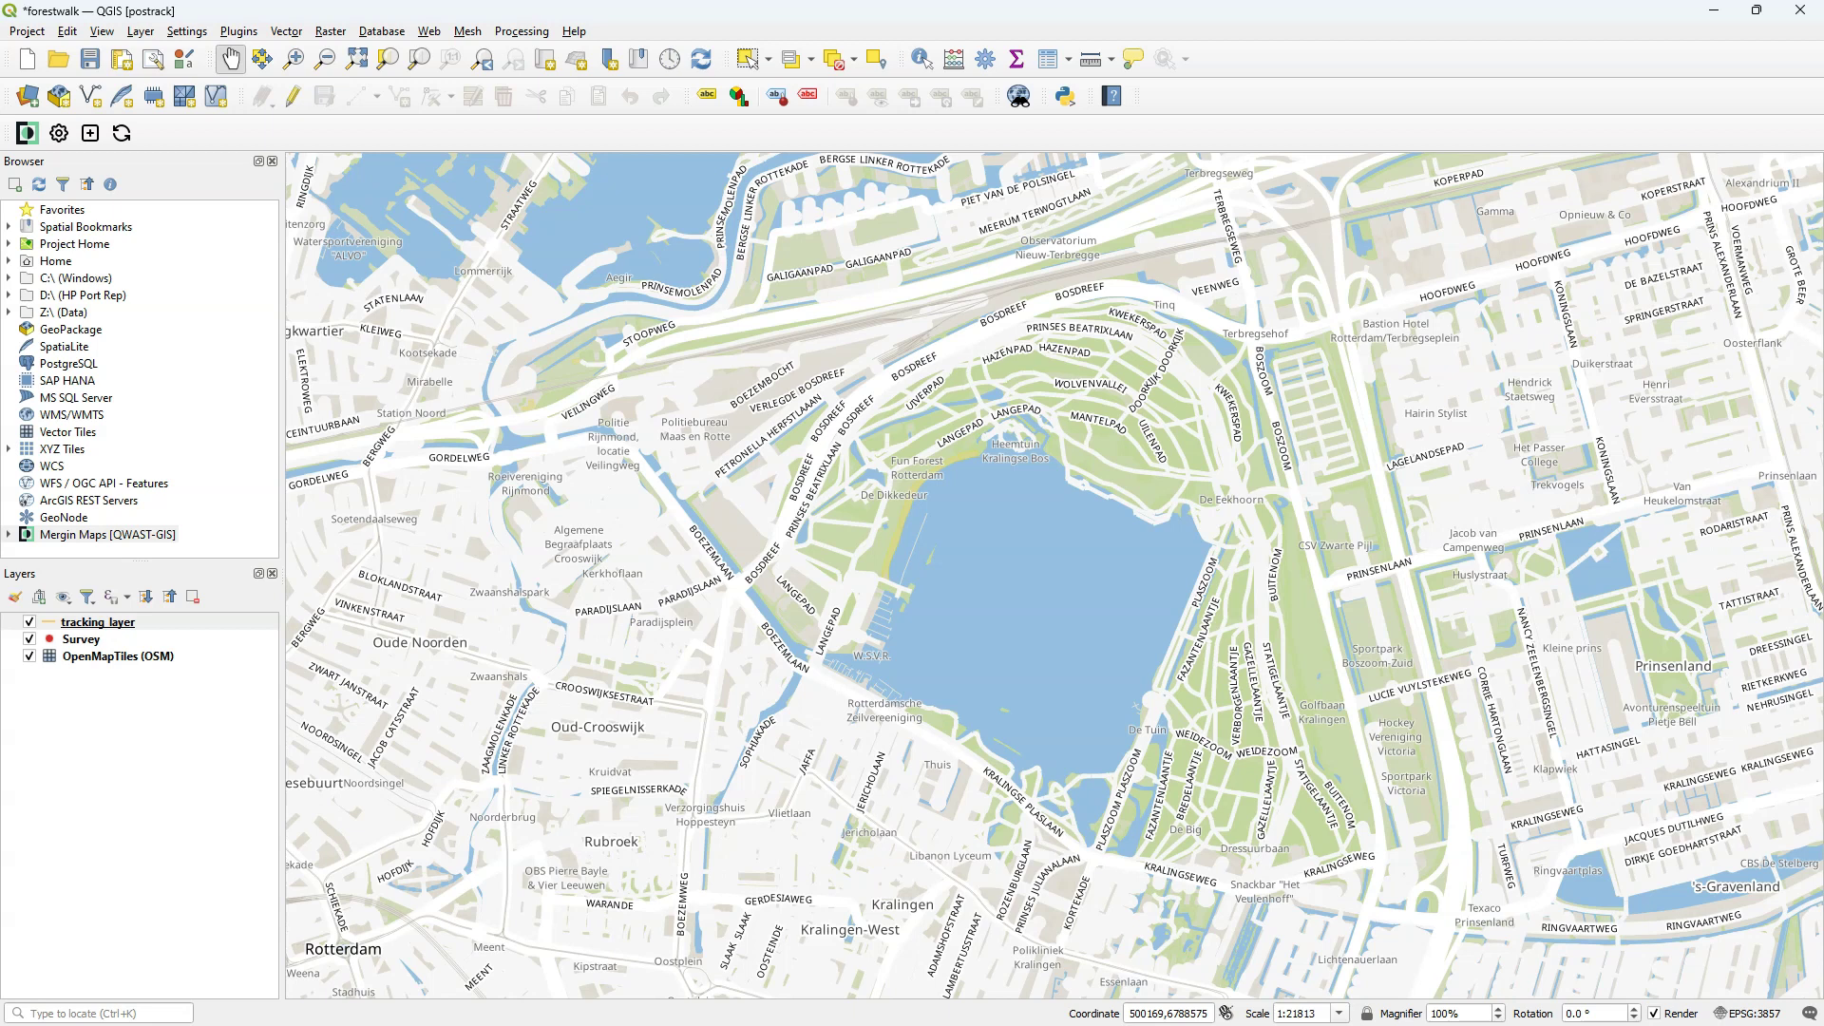
- Open the tracking_layer attribute table and confirm it has no tracks yet
{"action": "left_click", "coordinate": [625, 601]}
{"action": "right_click", "coordinate": [98, 625]}
{"action": "left_click", "coordinate": [189, 418]}
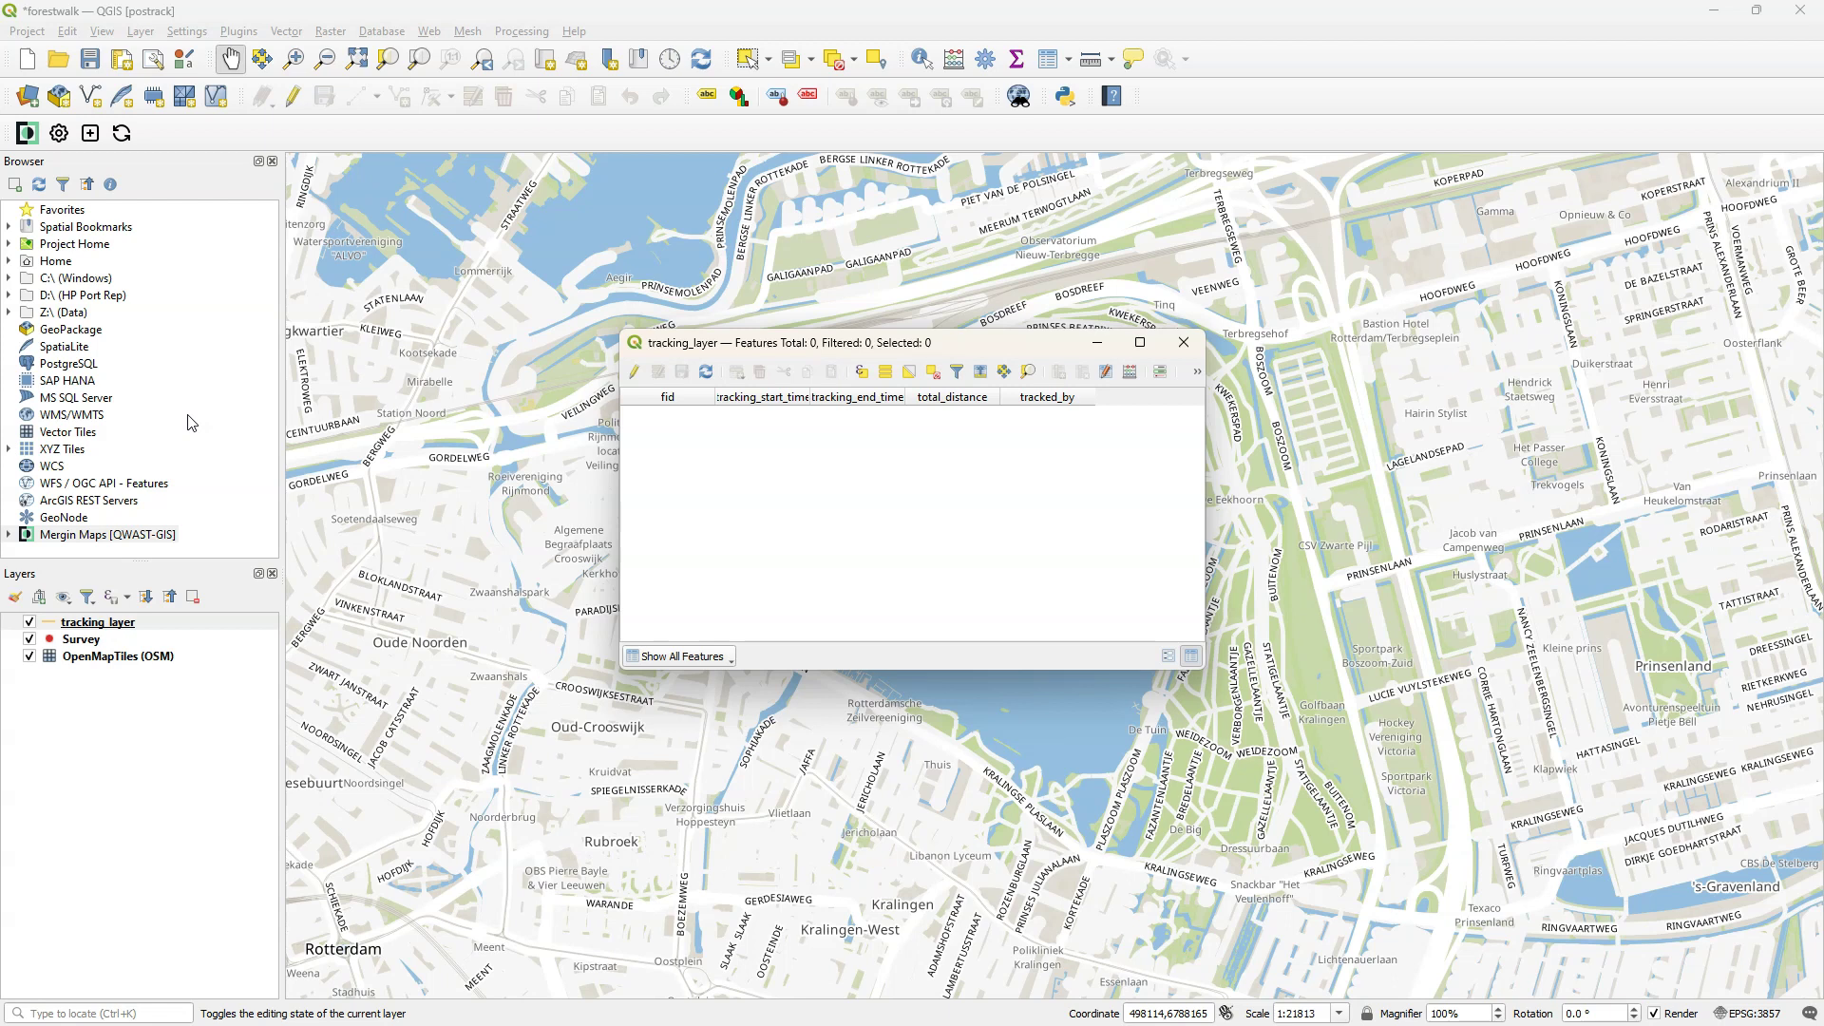
- Close the attribute table, save the forestwalk project and sync it to Mergin Maps
{"action": "left_click", "coordinate": [180, 639]}
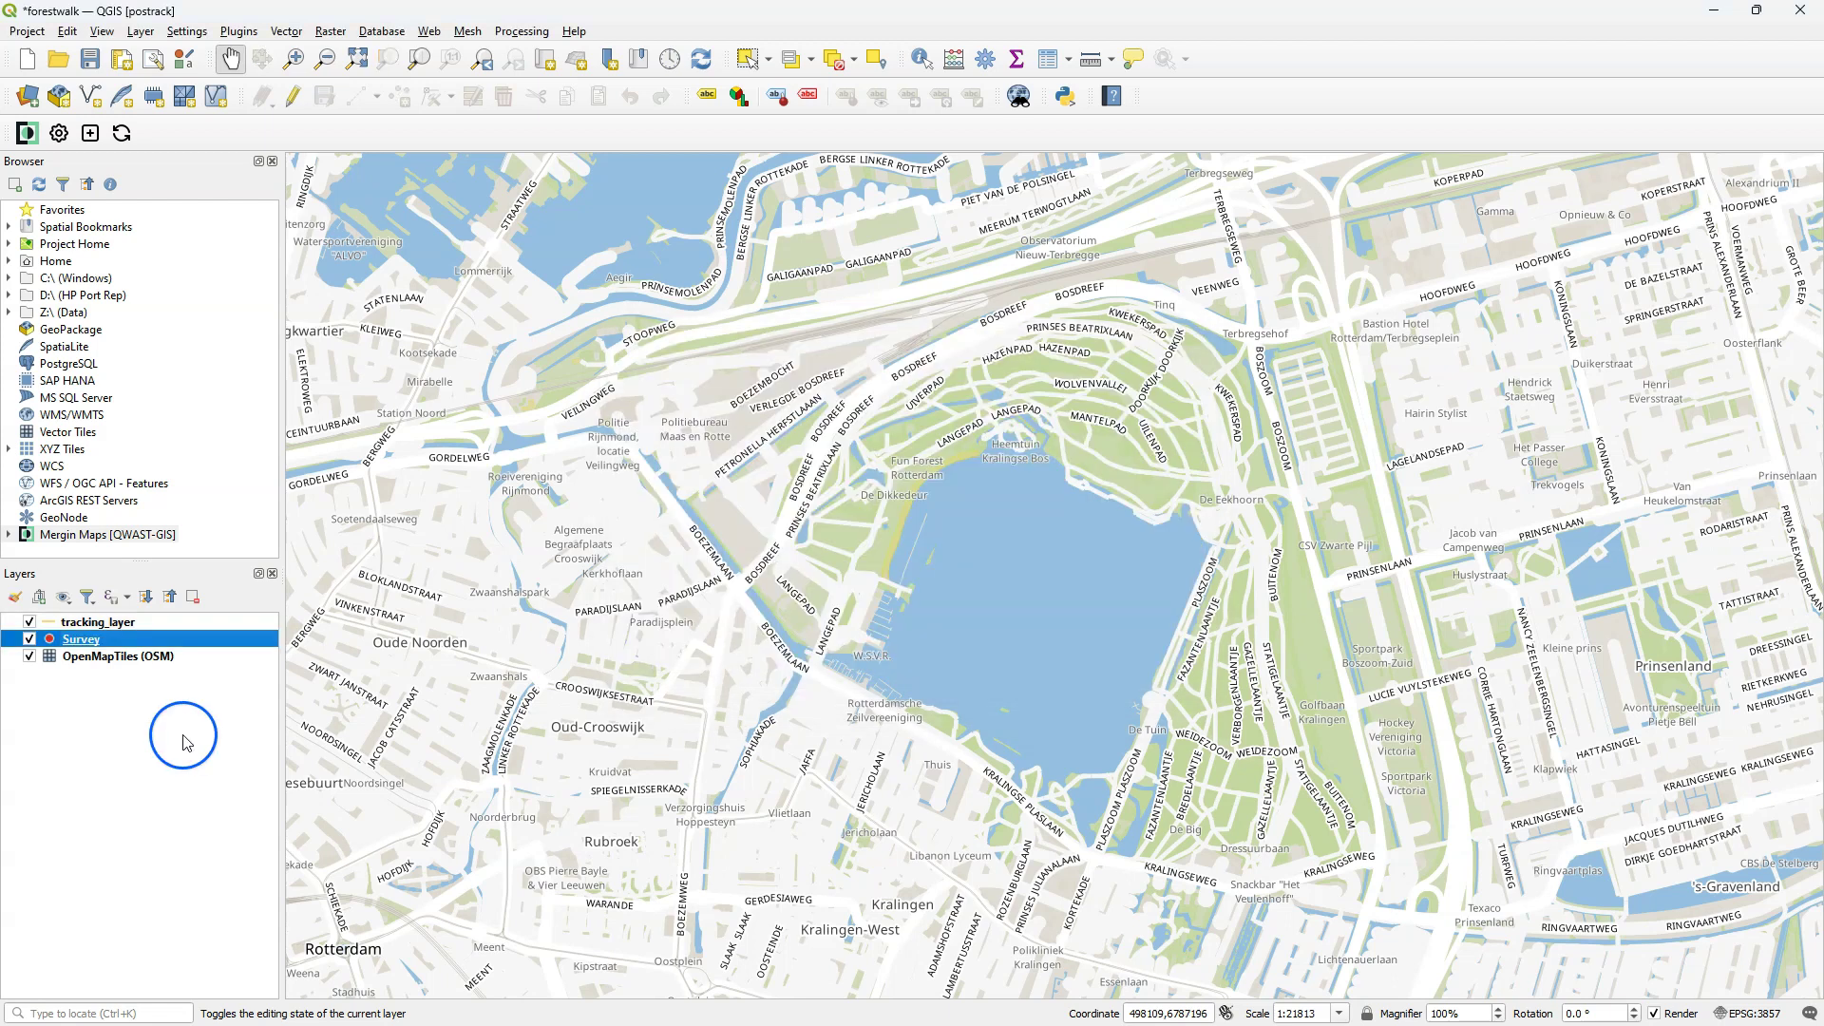
{"action": "left_click", "coordinate": [123, 133]}
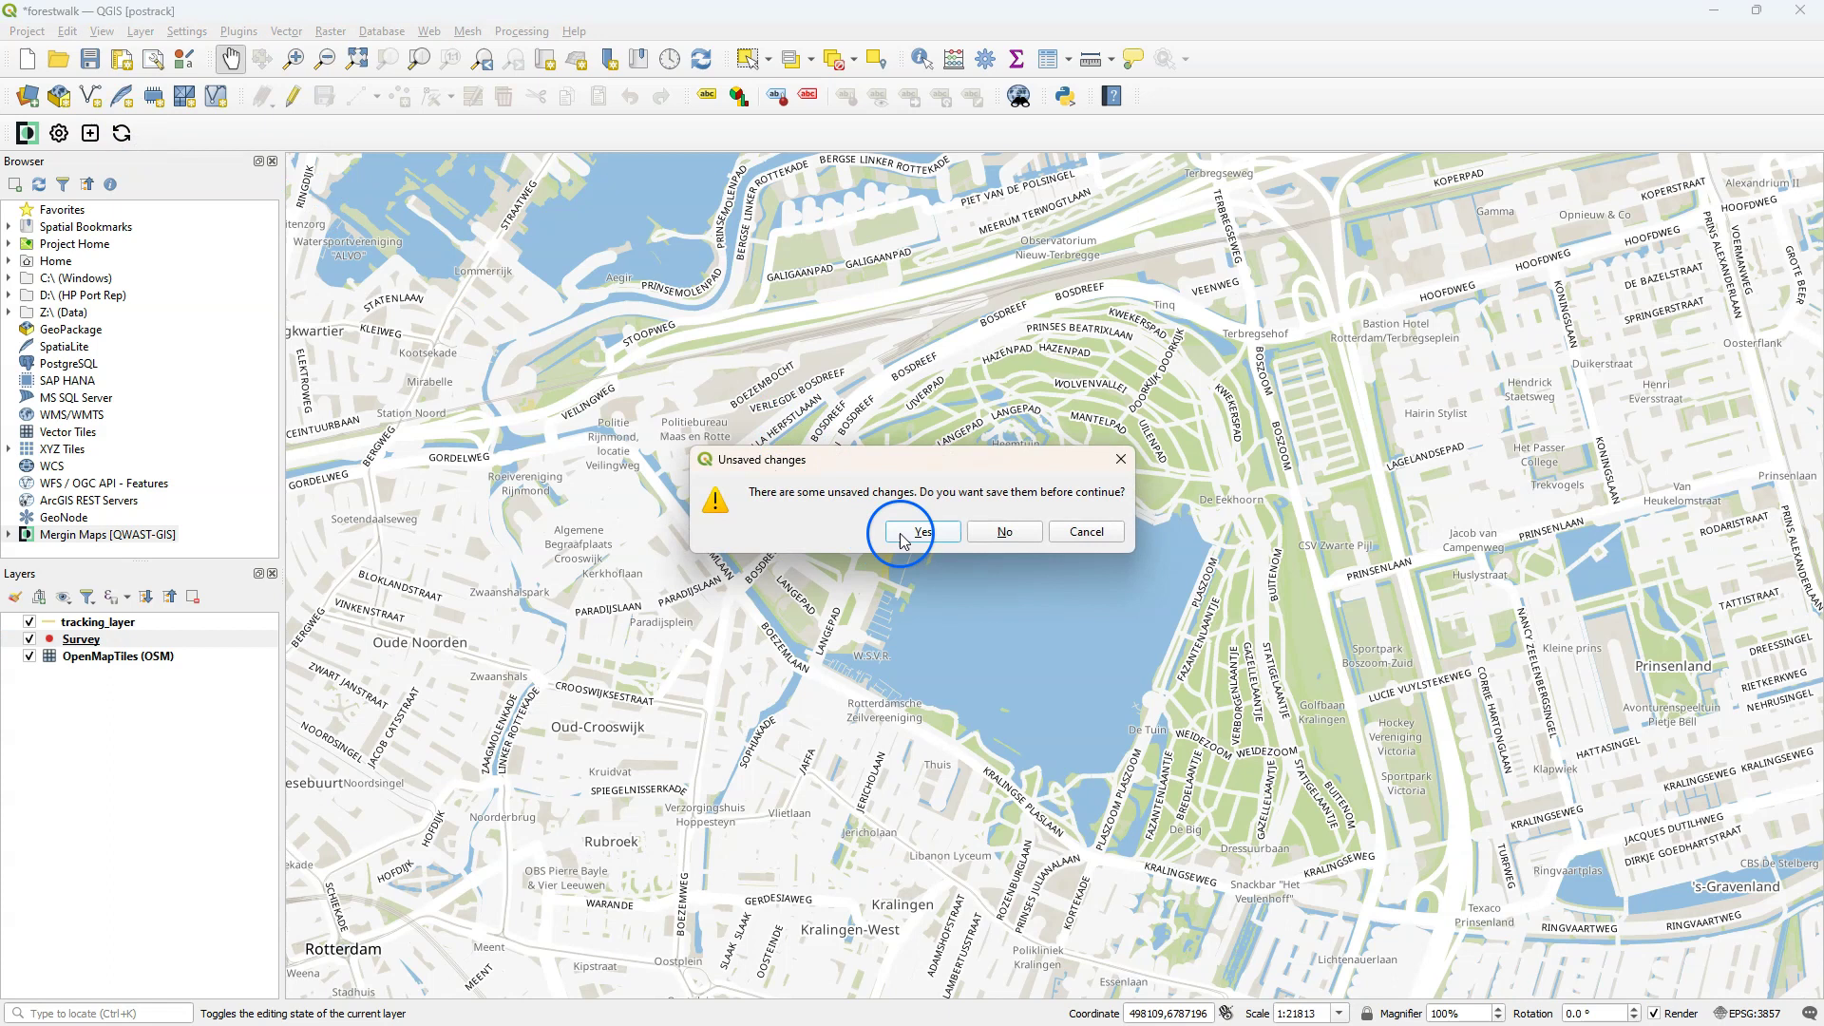
{"action": "left_click", "coordinate": [926, 533]}
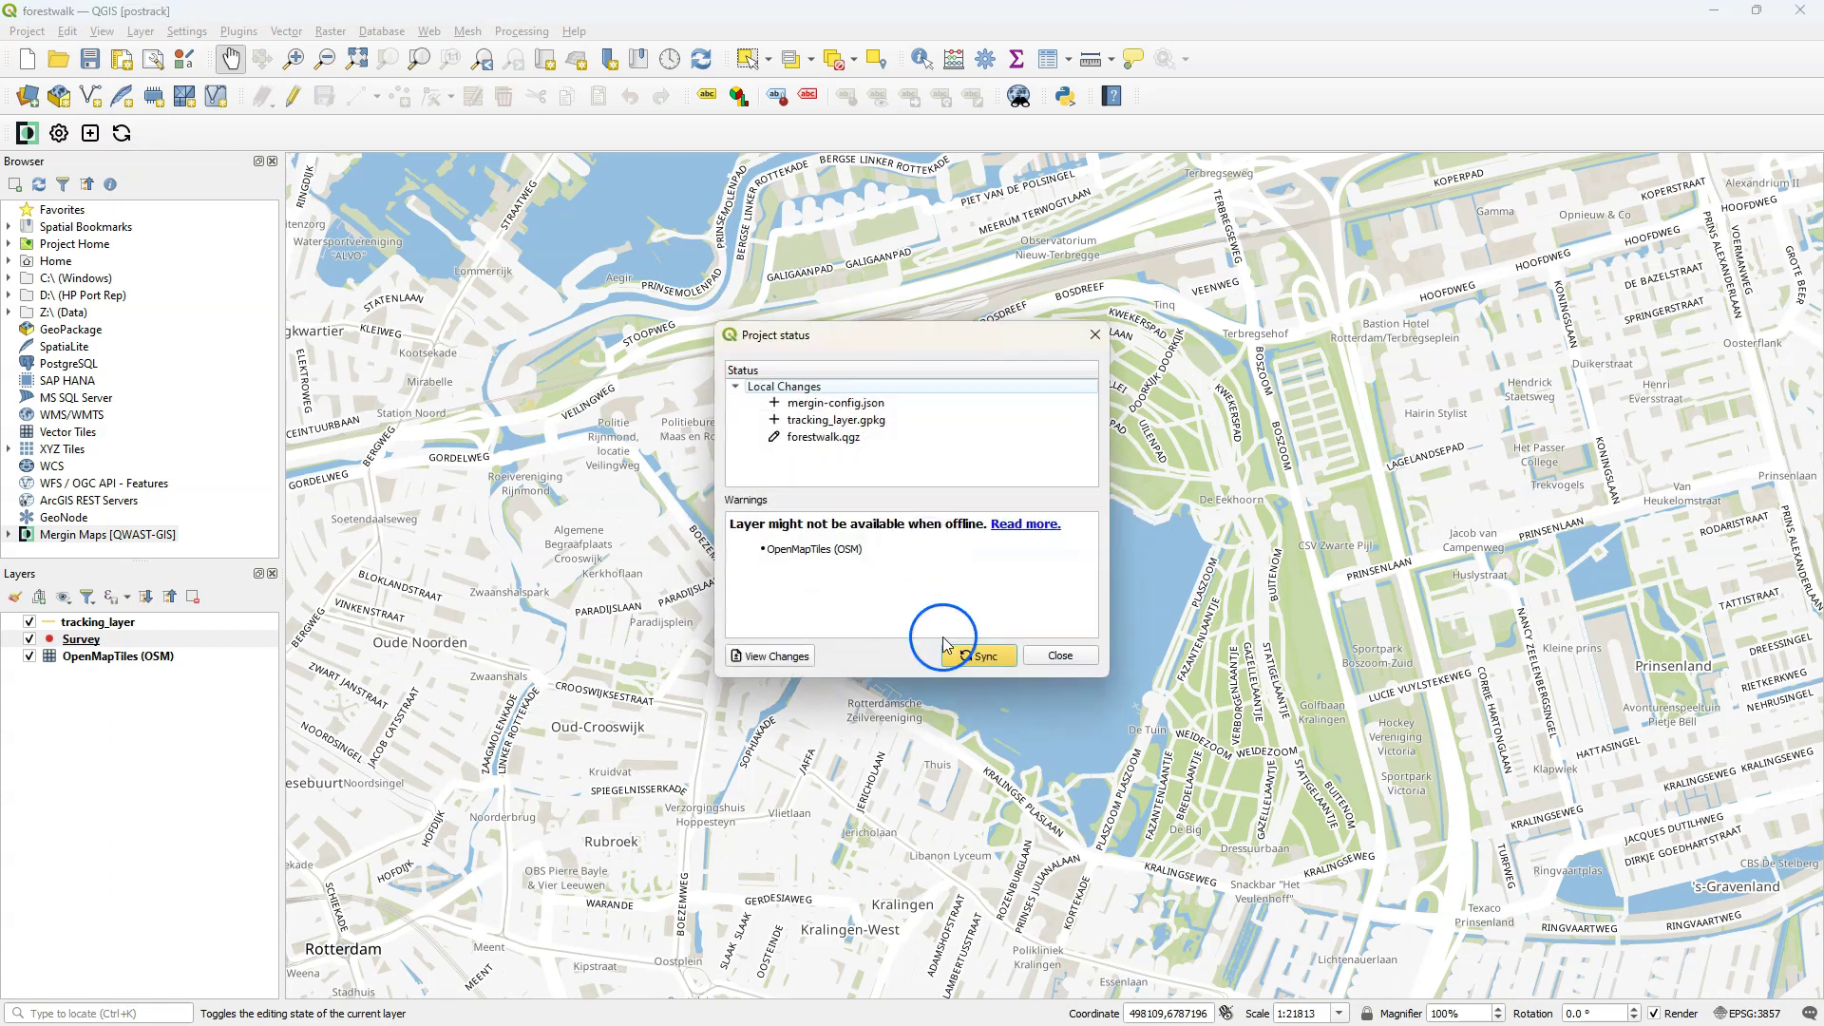
{"action": "left_click", "coordinate": [979, 656]}
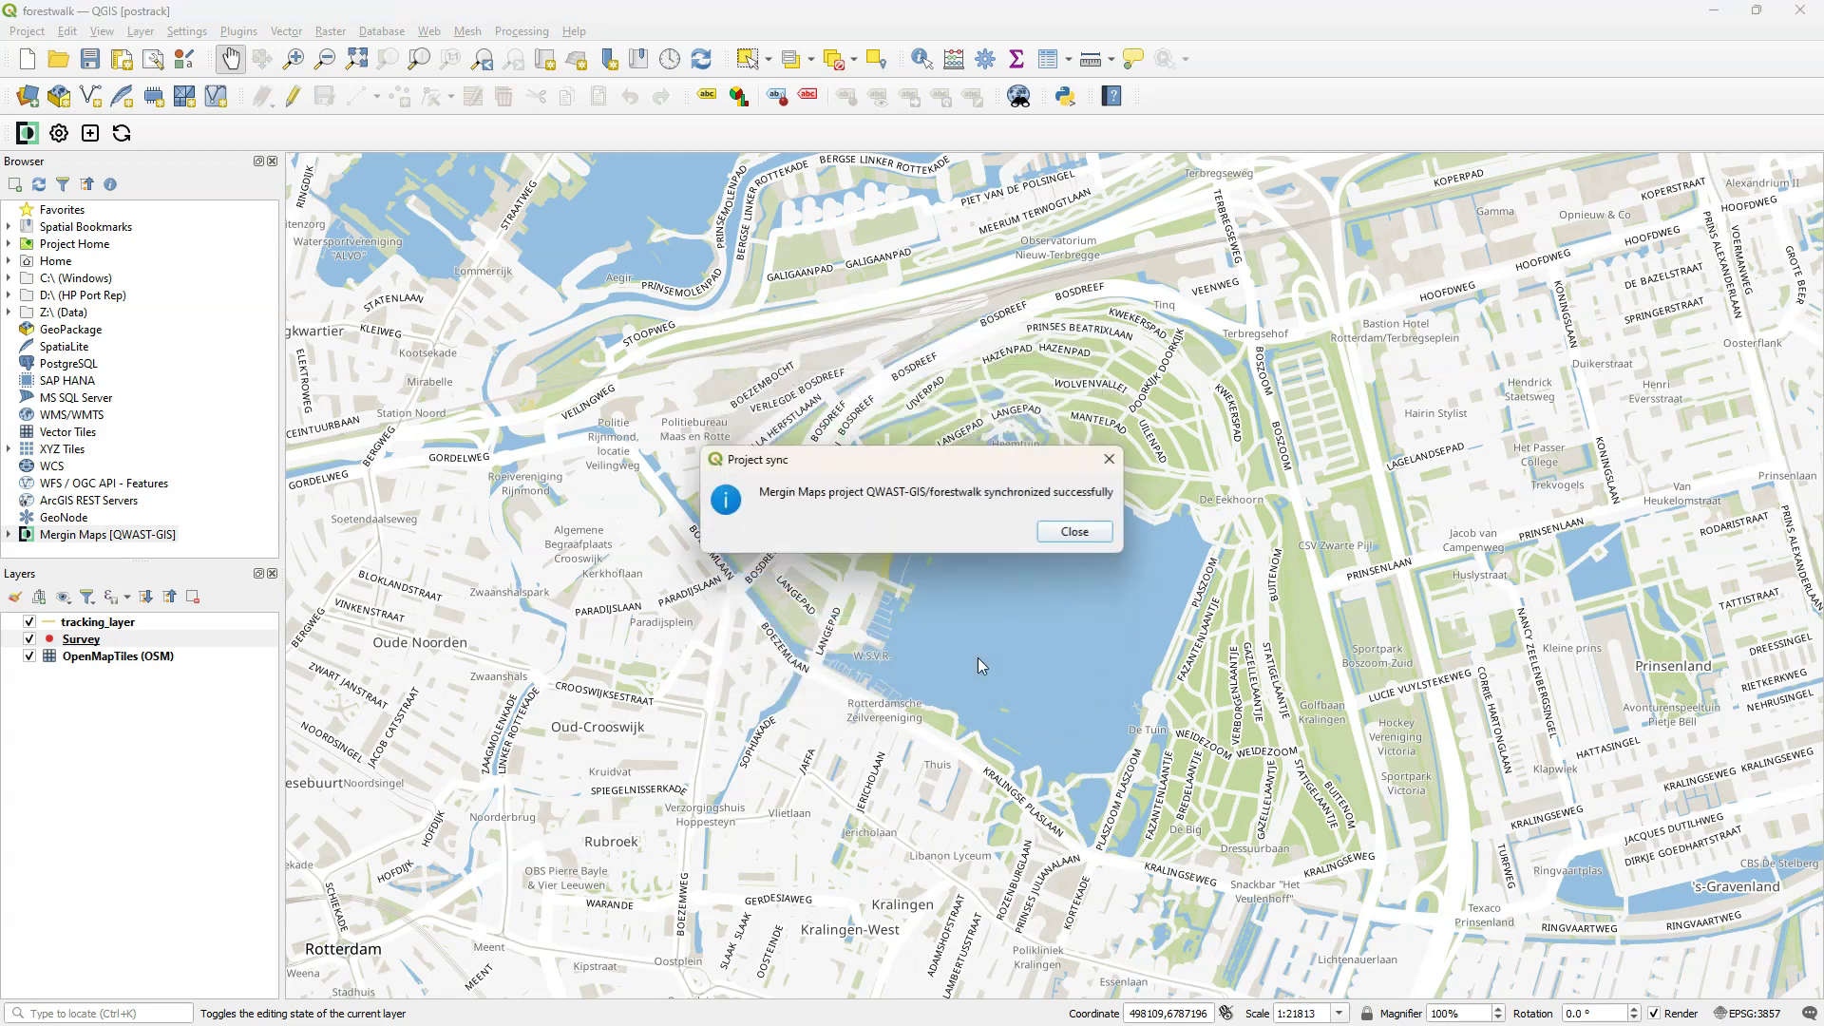
{"action": "left_click", "coordinate": [1092, 534]}
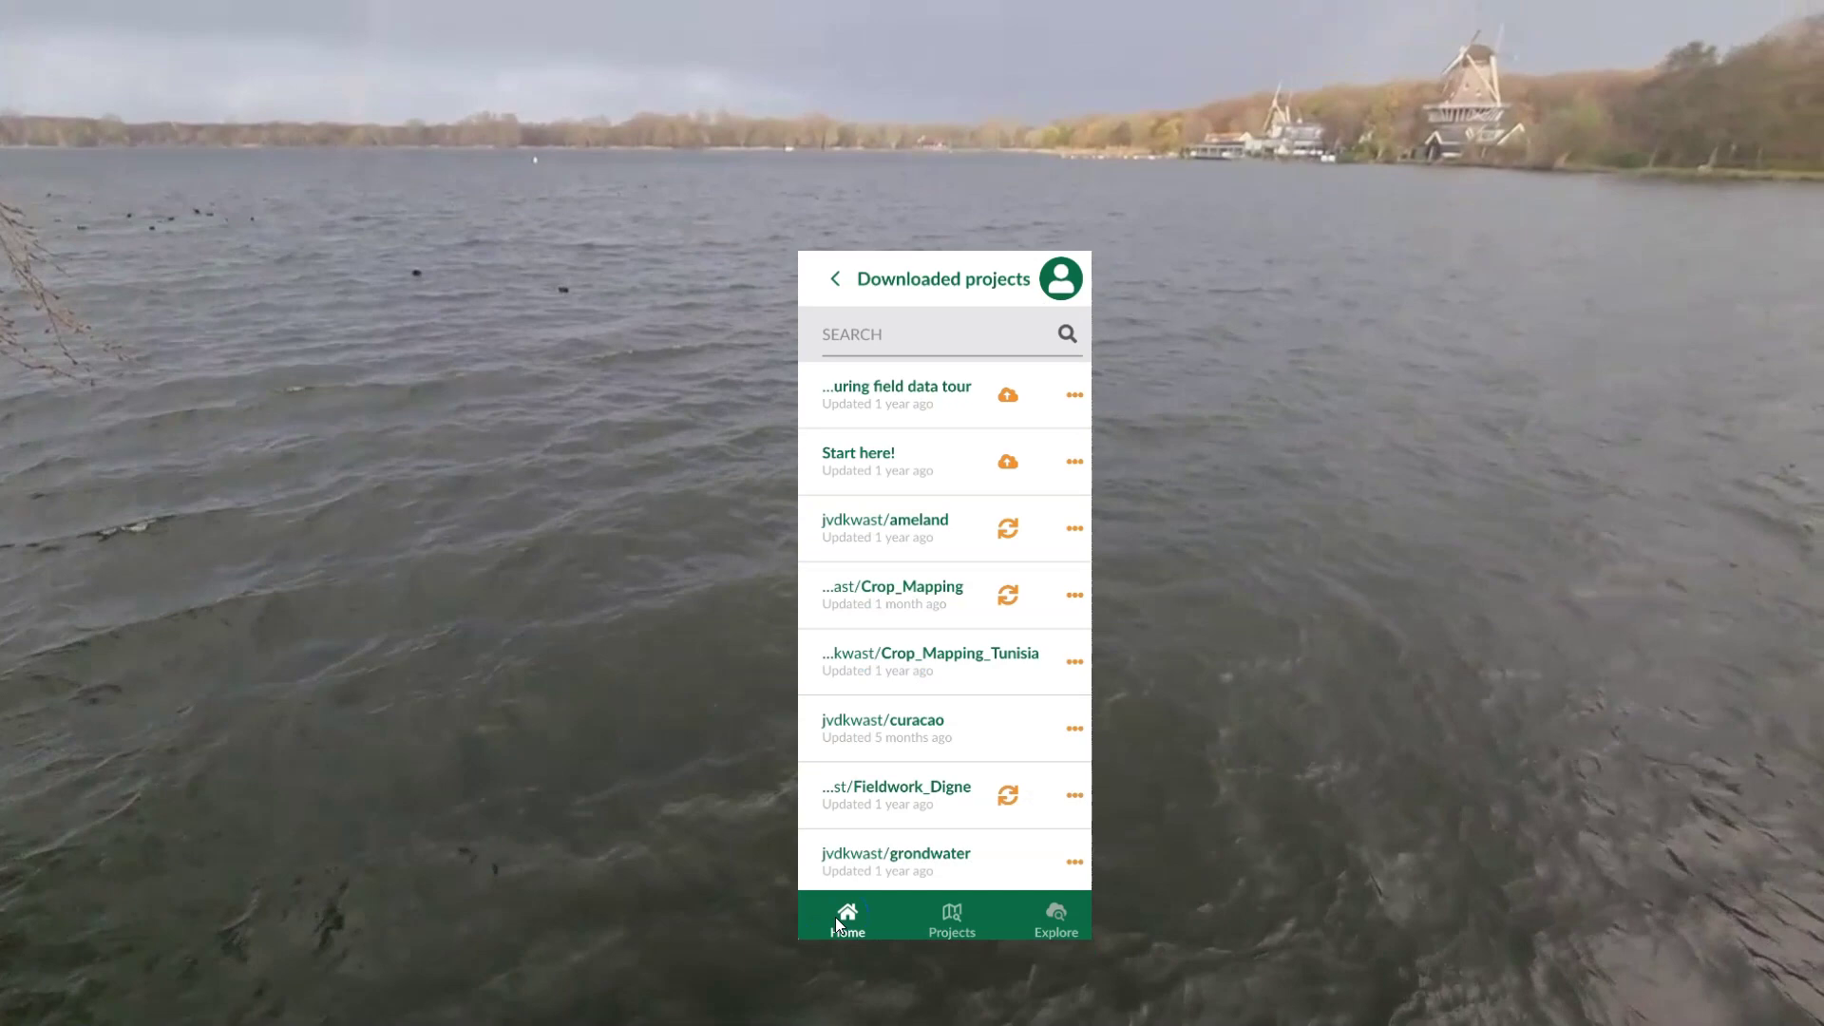
- In the Mergin Maps app, open the QWAST-GIS/forestwalk project from the downloaded projects list
{"action": "left_click", "coordinate": [951, 919]}
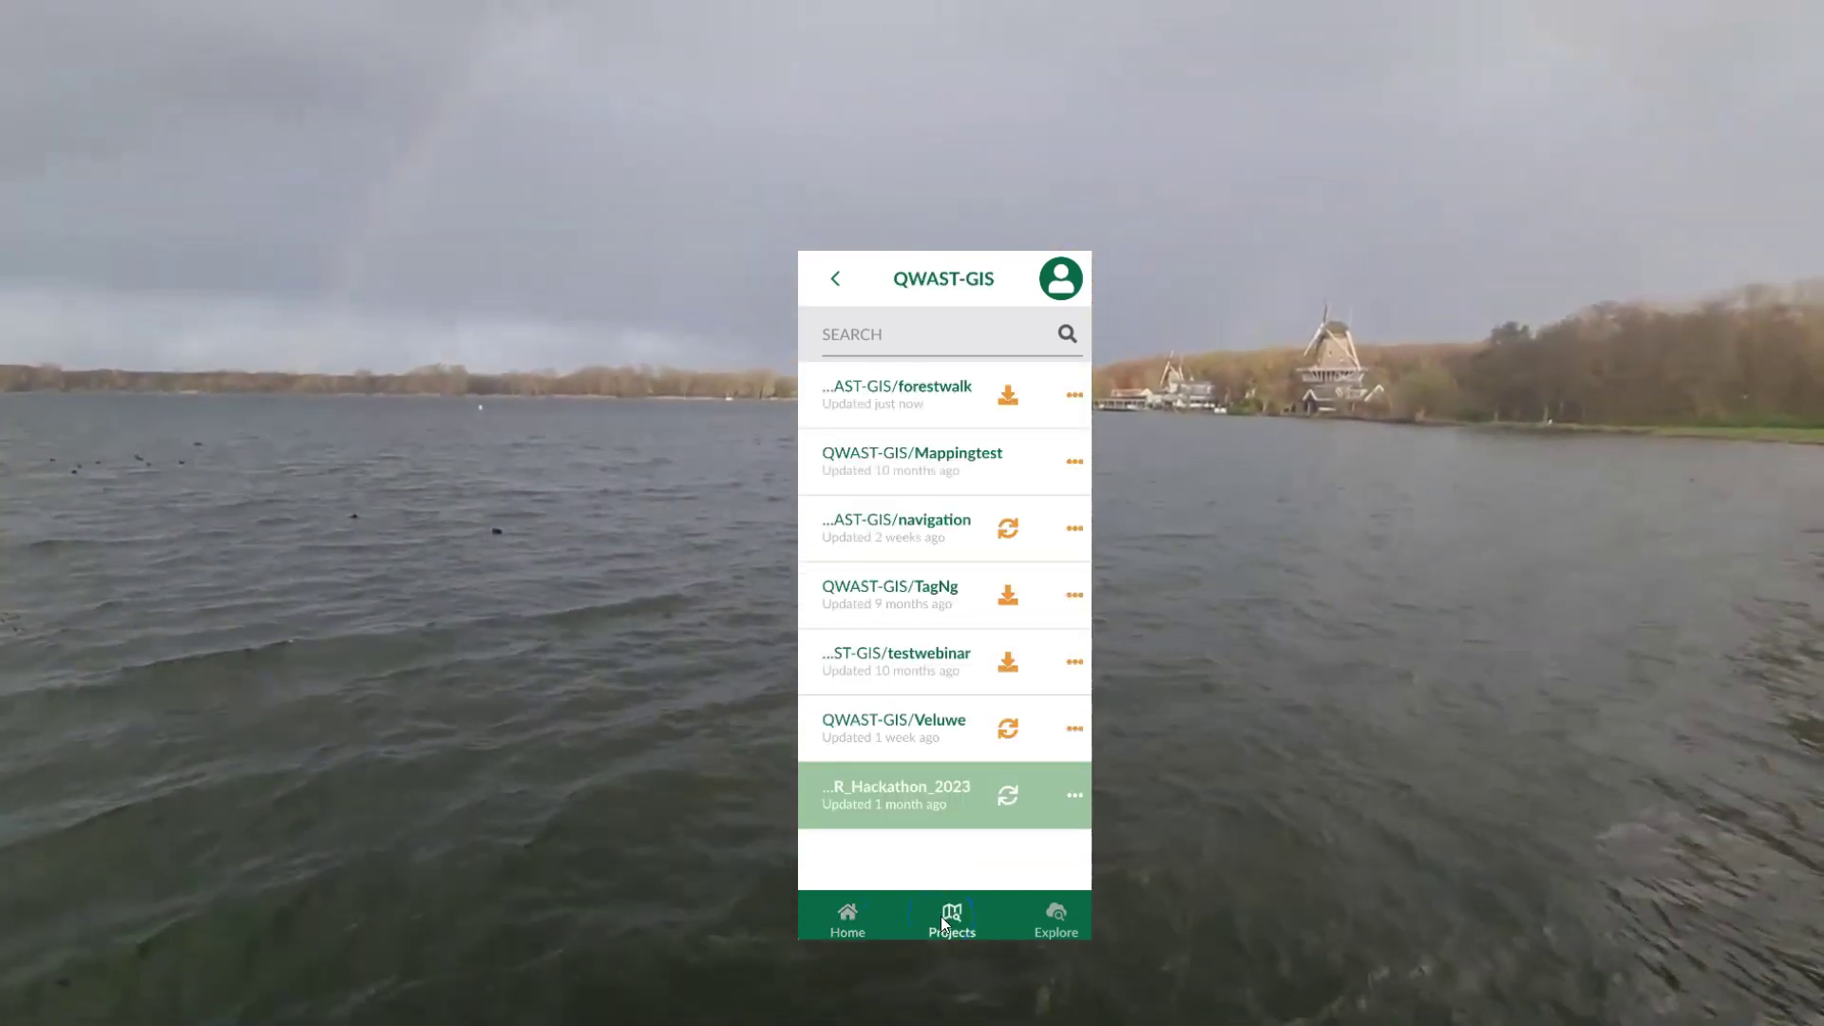
{"action": "left_click_drag", "start_coordinate": [953, 517], "coordinate": [1009, 395]}
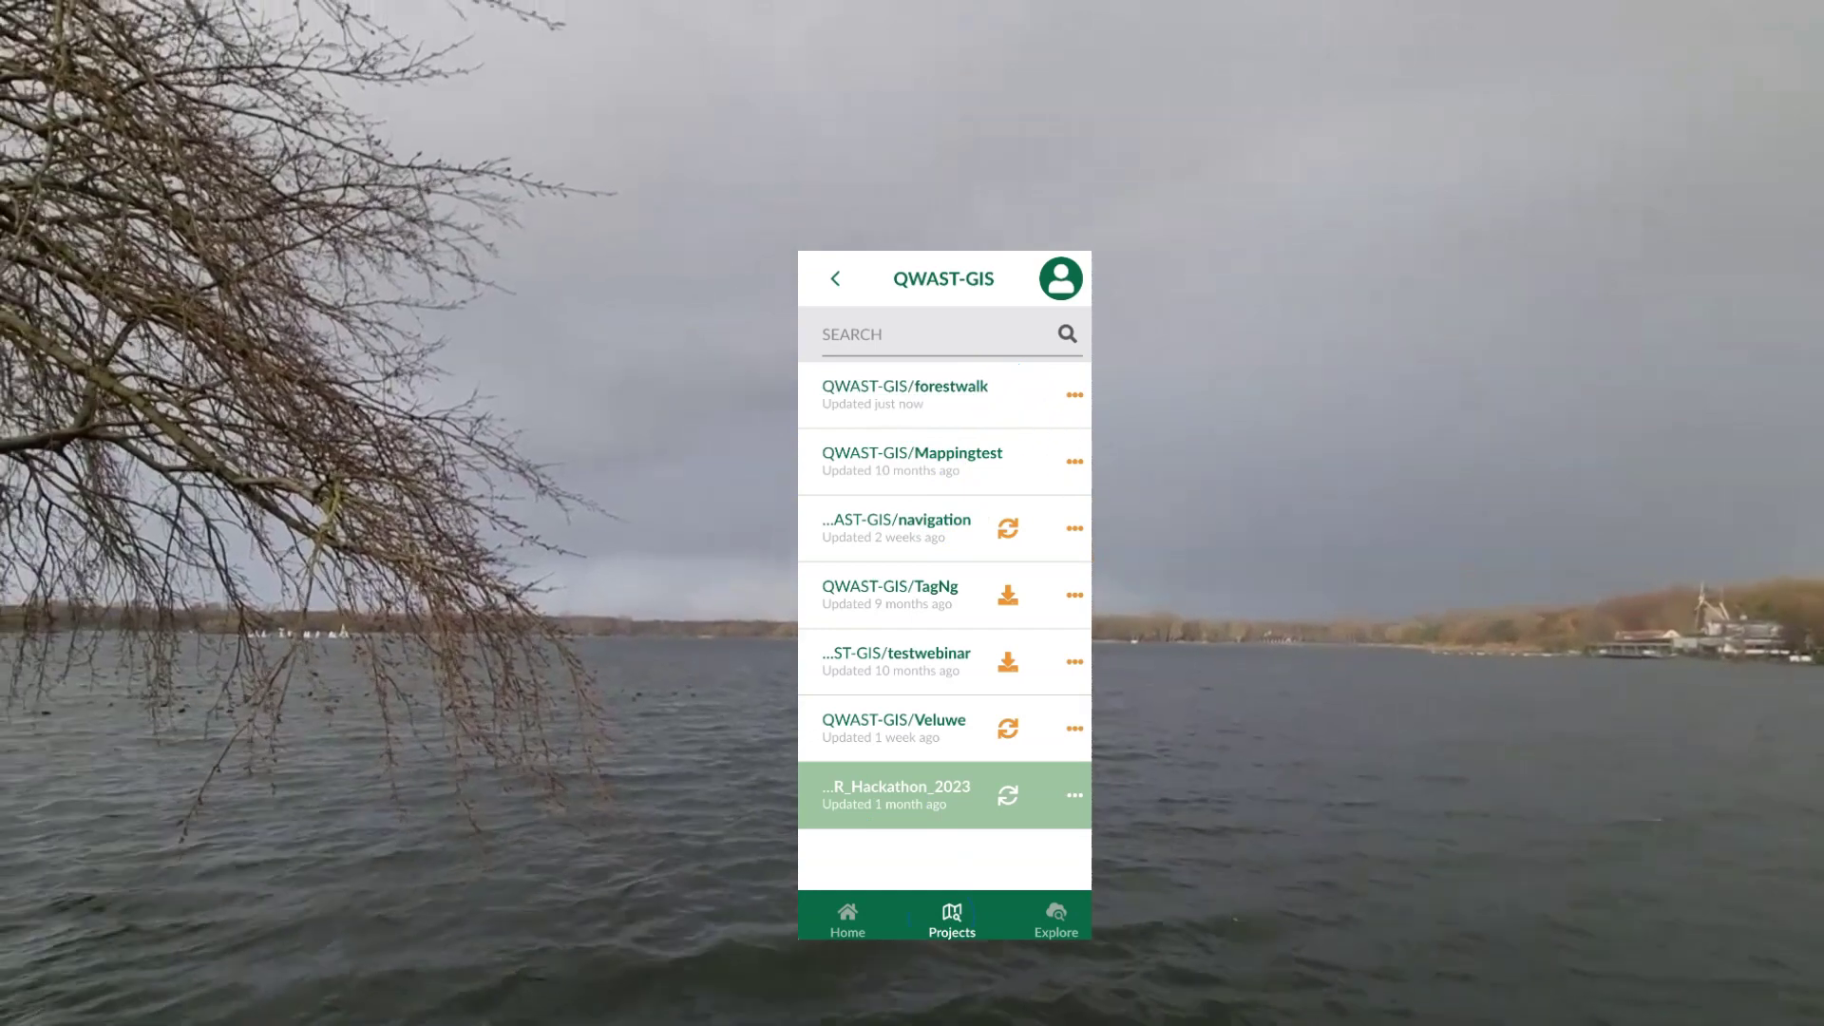
{"action": "left_click", "coordinate": [1059, 890]}
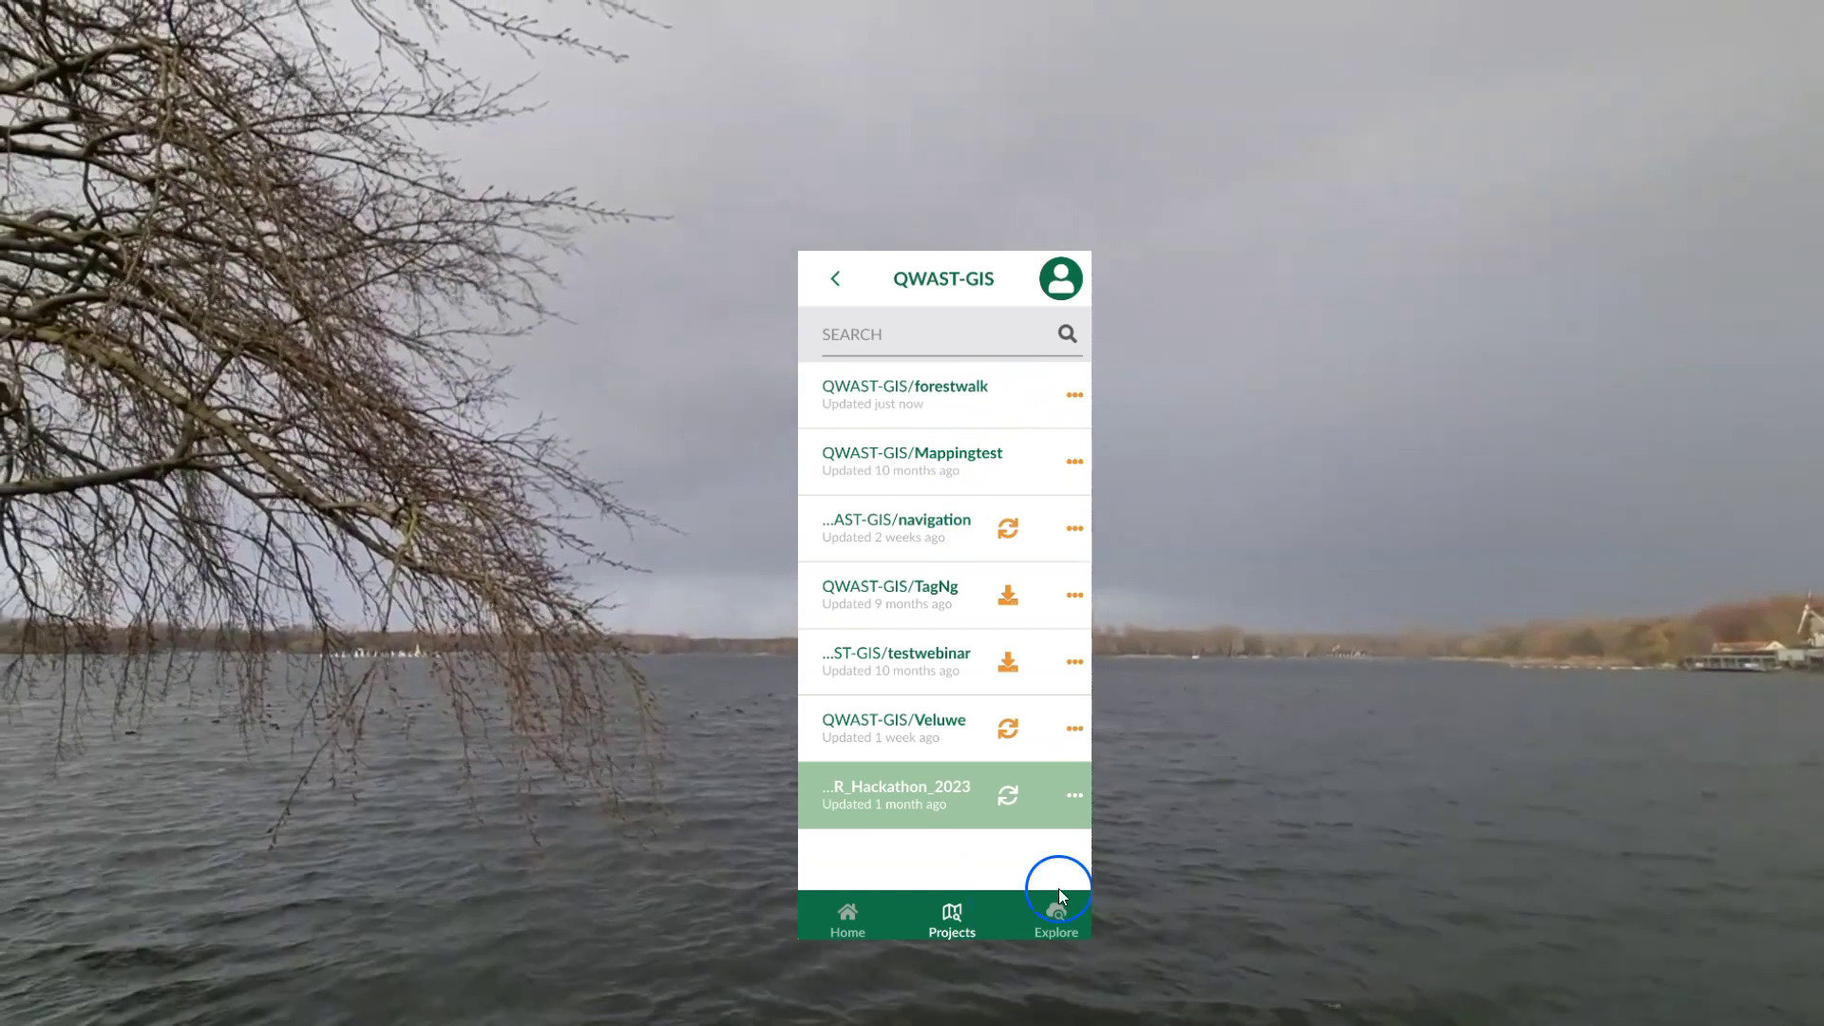
{"action": "left_click", "coordinate": [852, 913]}
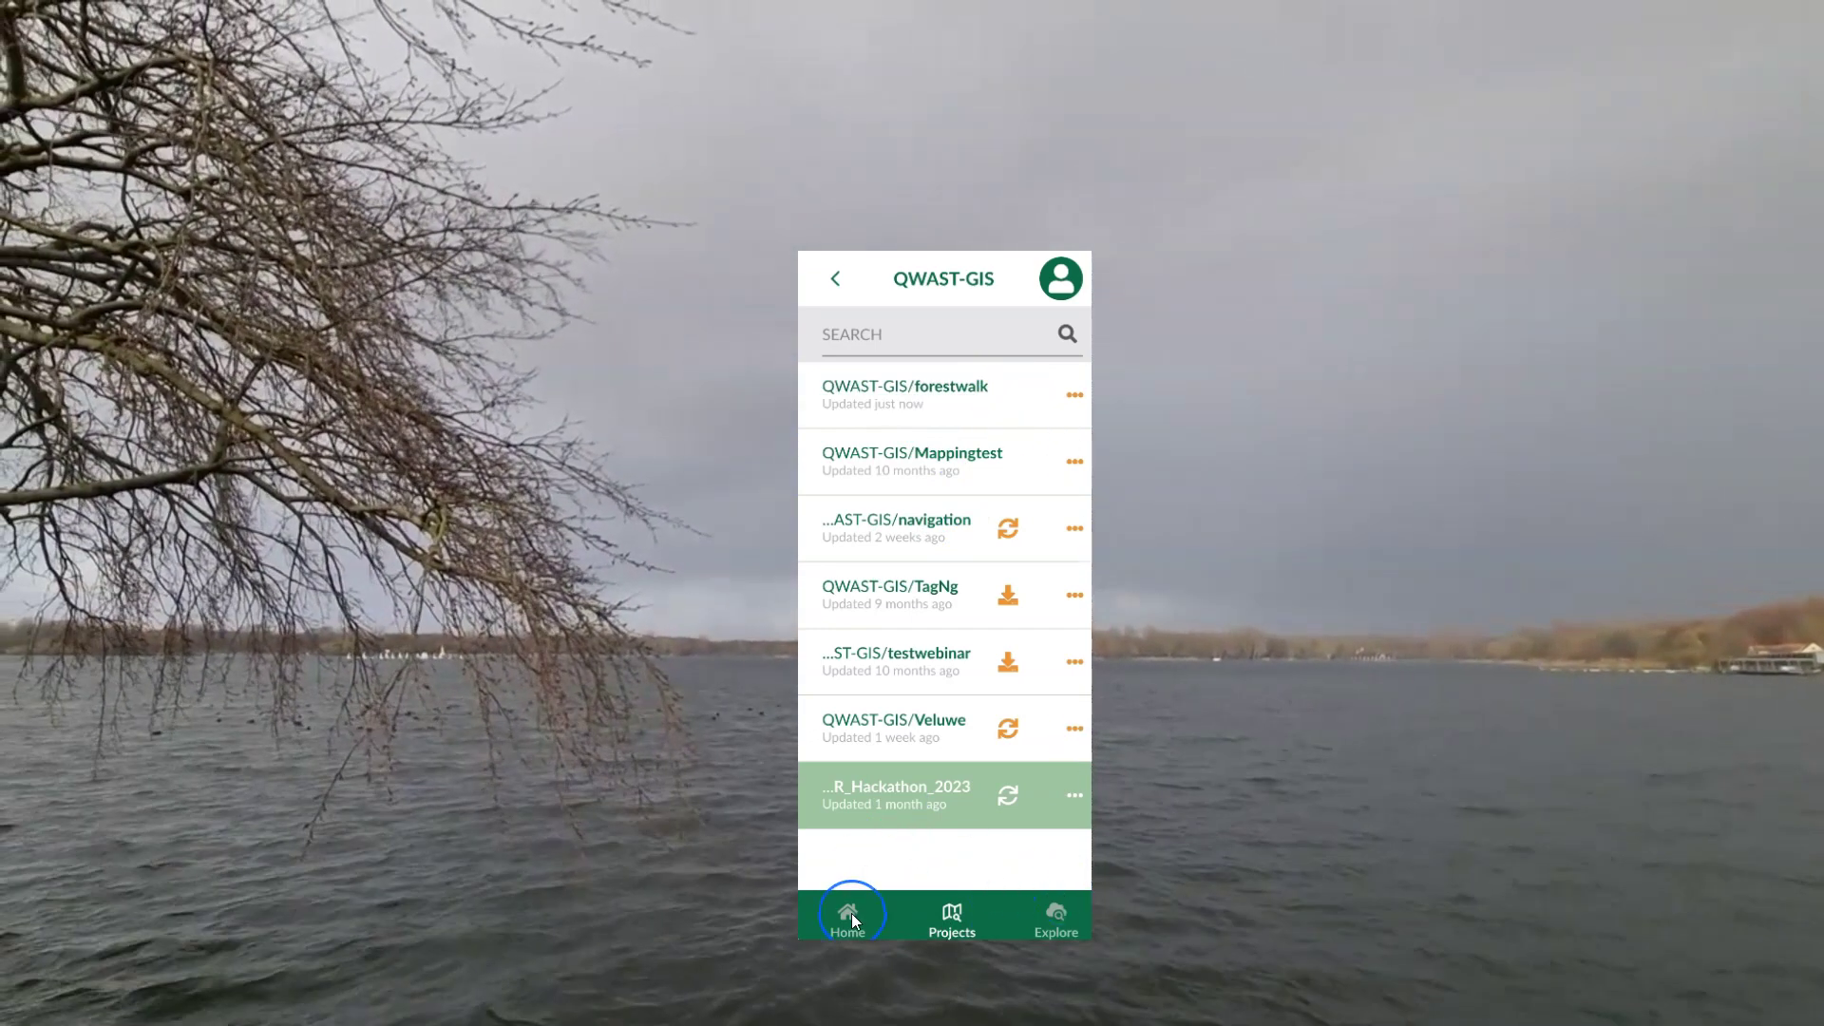
{"action": "scroll", "coordinate": [892, 700], "scroll_direction": "down", "scroll_amount": 8}
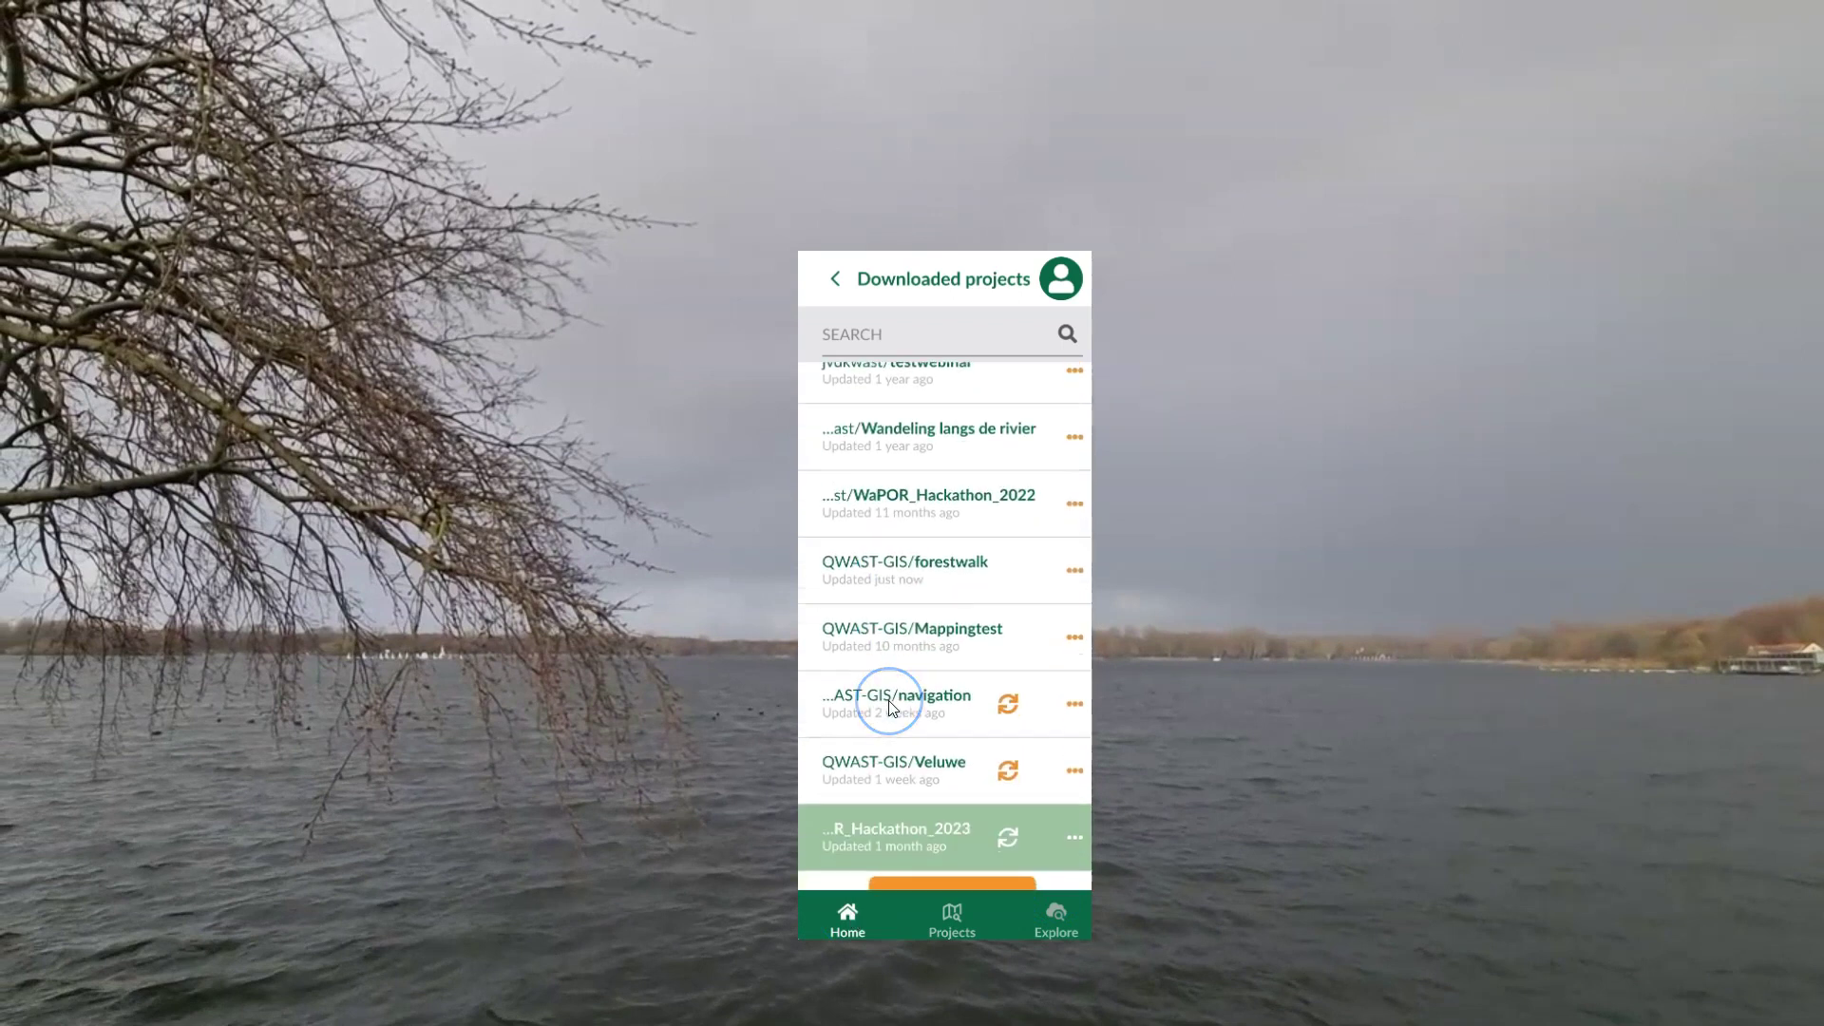
{"action": "left_click", "coordinate": [915, 642]}
{"action": "left_click", "coordinate": [867, 575]}
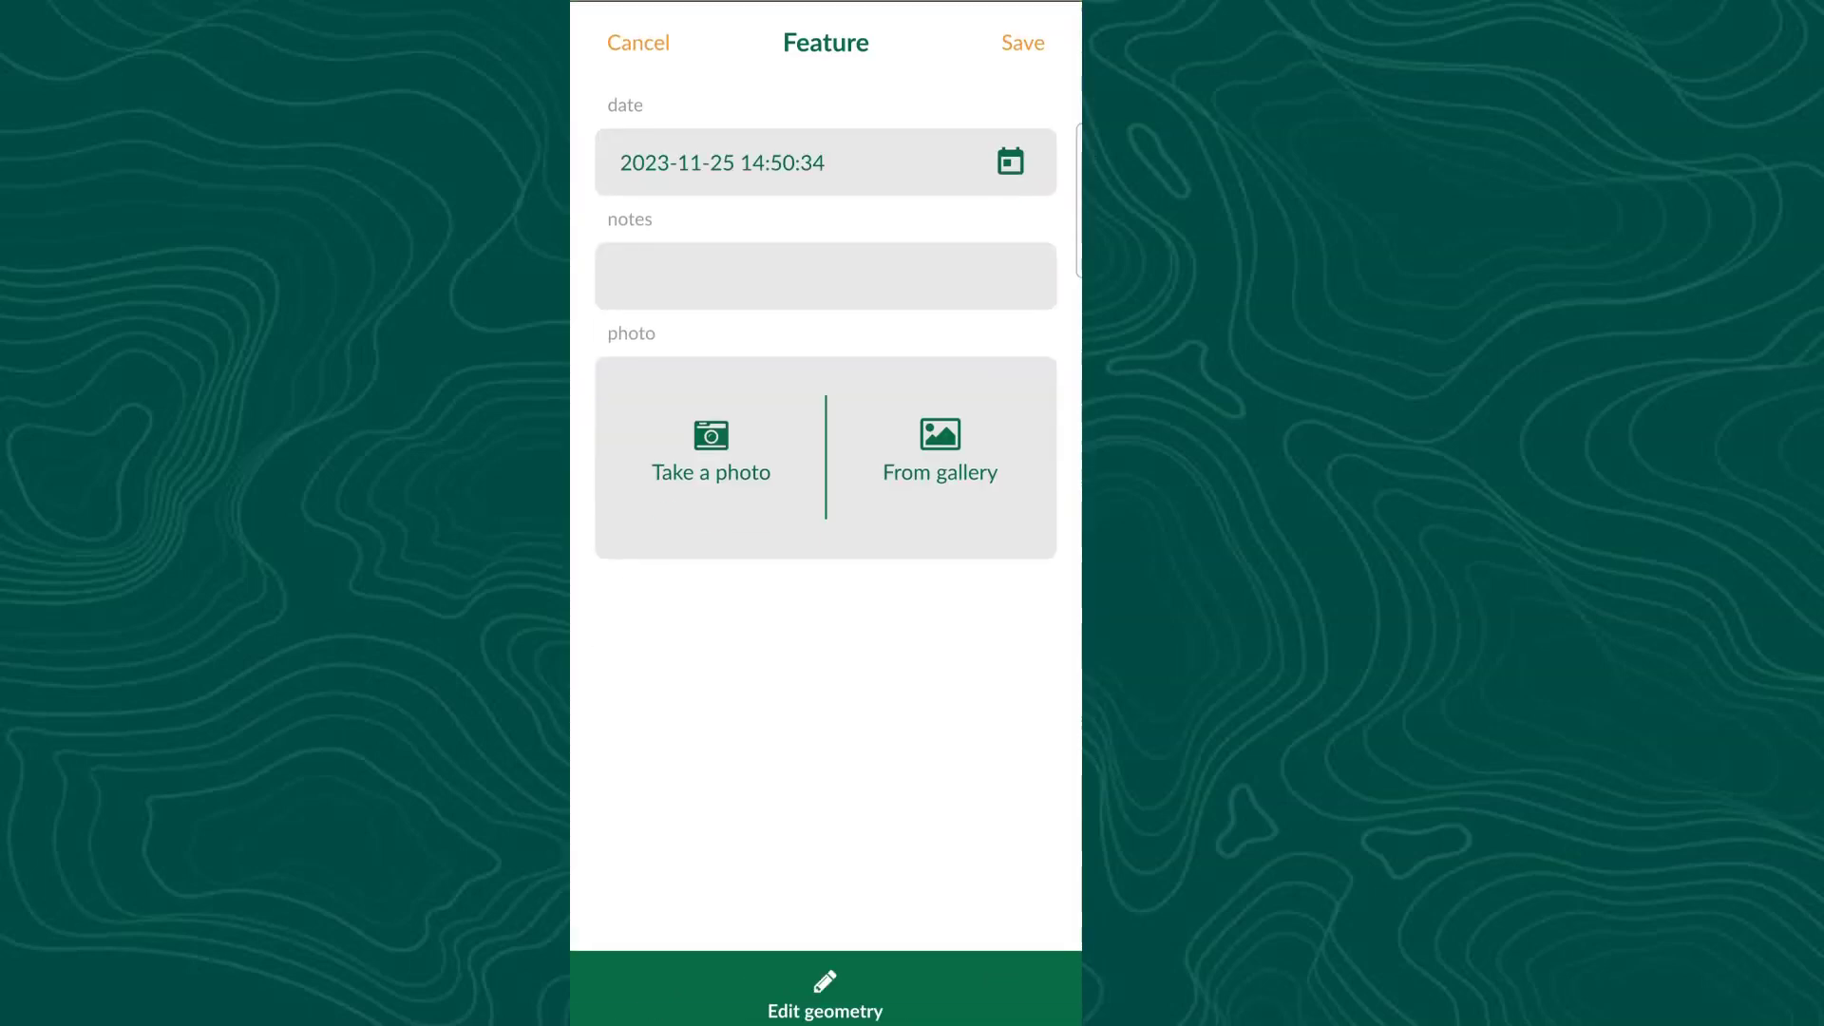
- Photograph the windmill and attach the photo to the new survey feature
{"action": "left_click", "coordinate": [711, 446]}
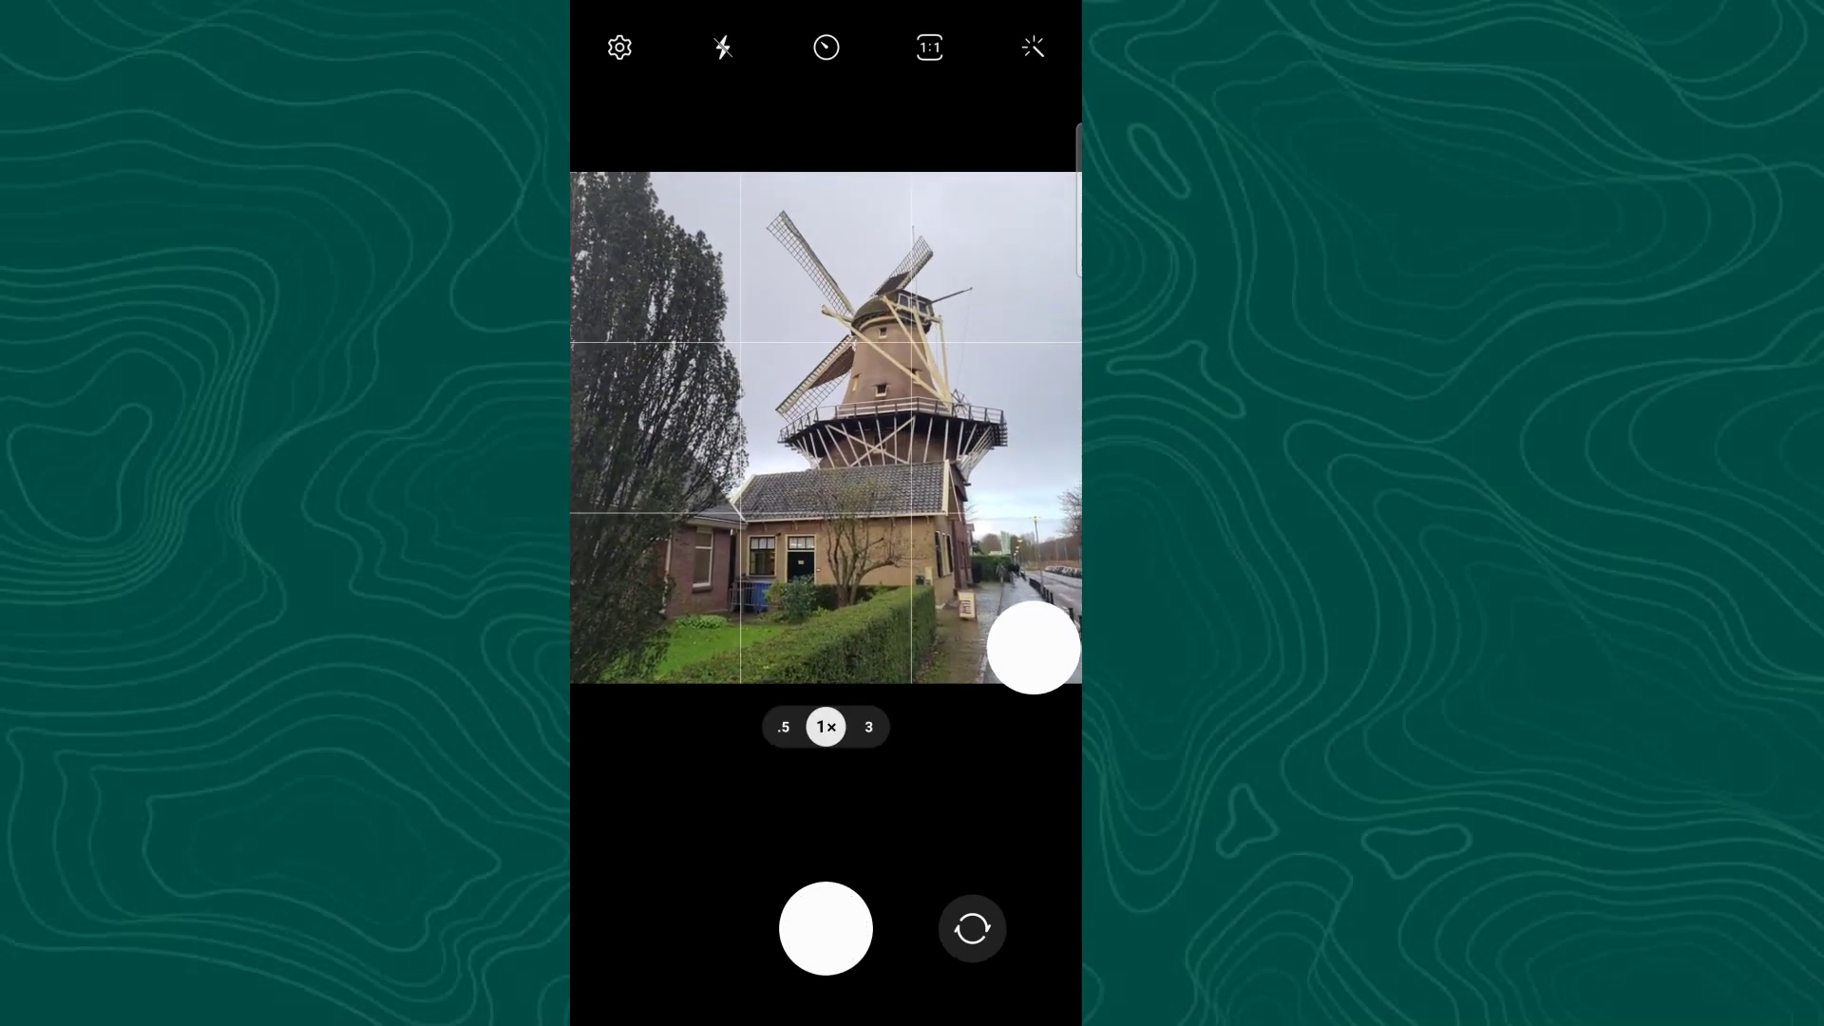
{"action": "left_click", "coordinate": [825, 928]}
{"action": "left_click", "coordinate": [937, 989]}
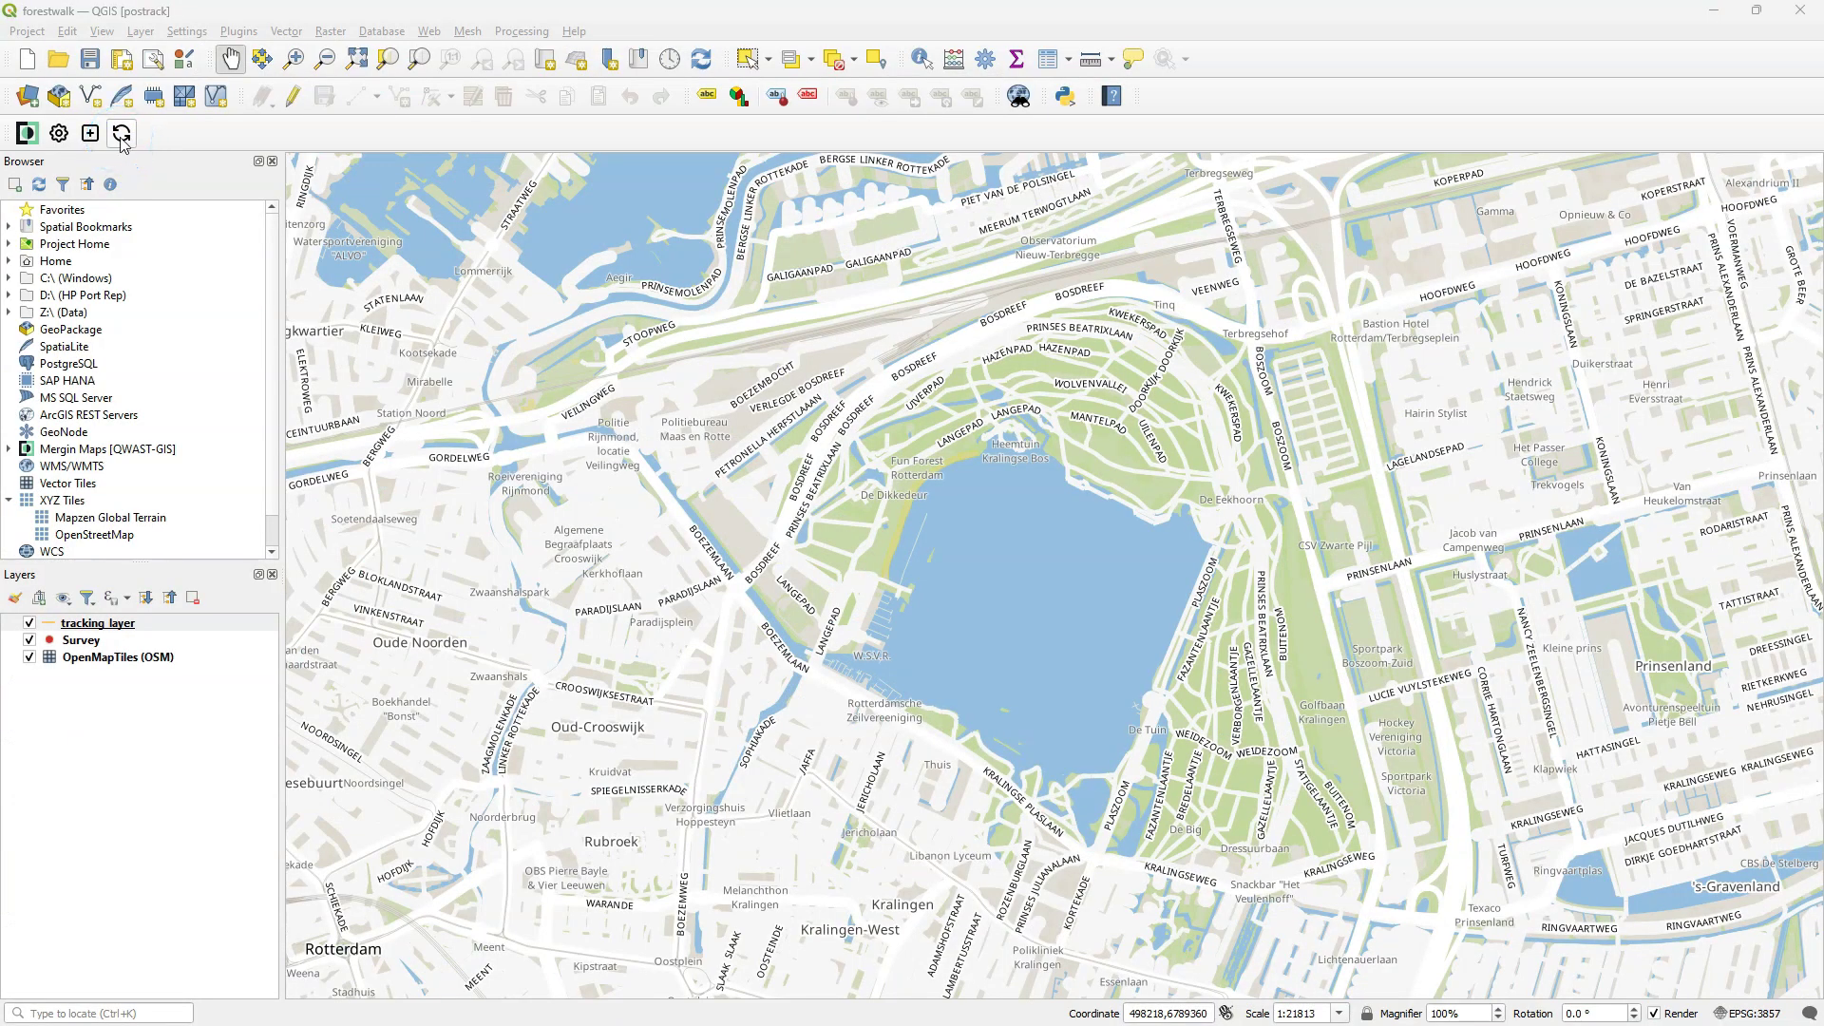
- Sync forestwalk in QGIS to download the field-collected survey points, photos and tracks
{"action": "left_click", "coordinate": [122, 134]}
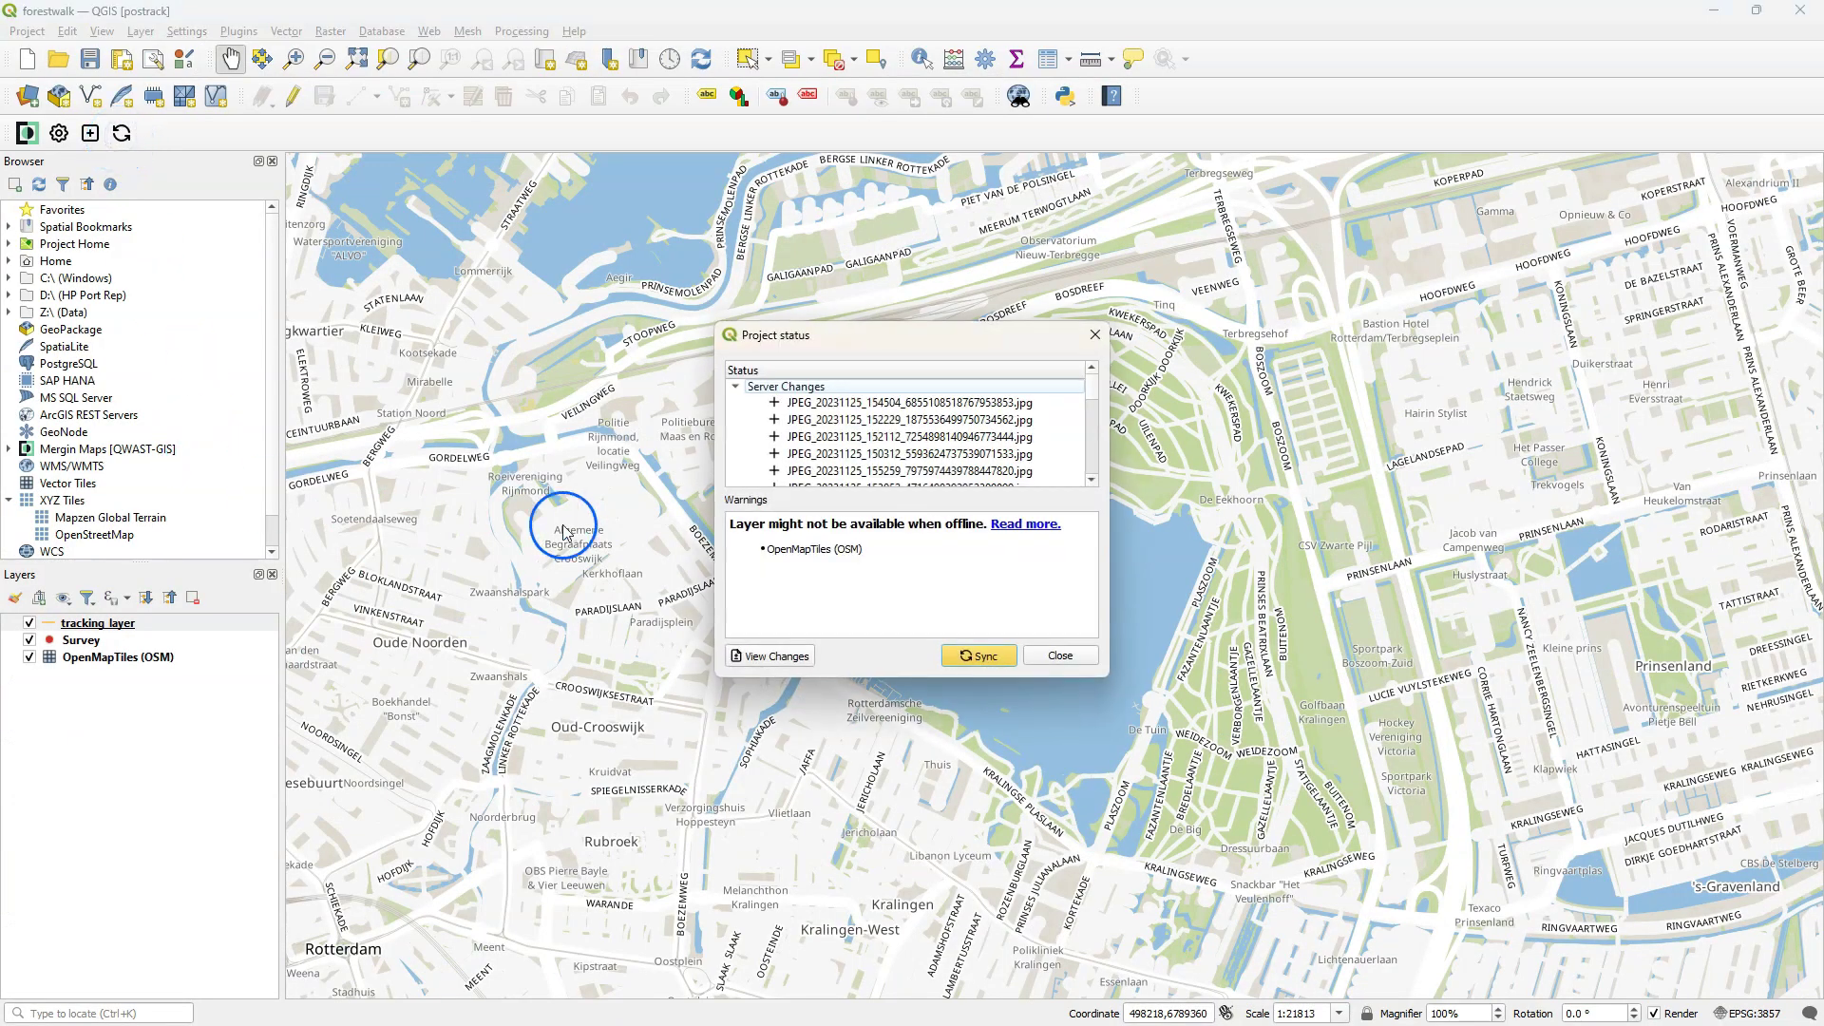
{"action": "left_click", "coordinate": [983, 657]}
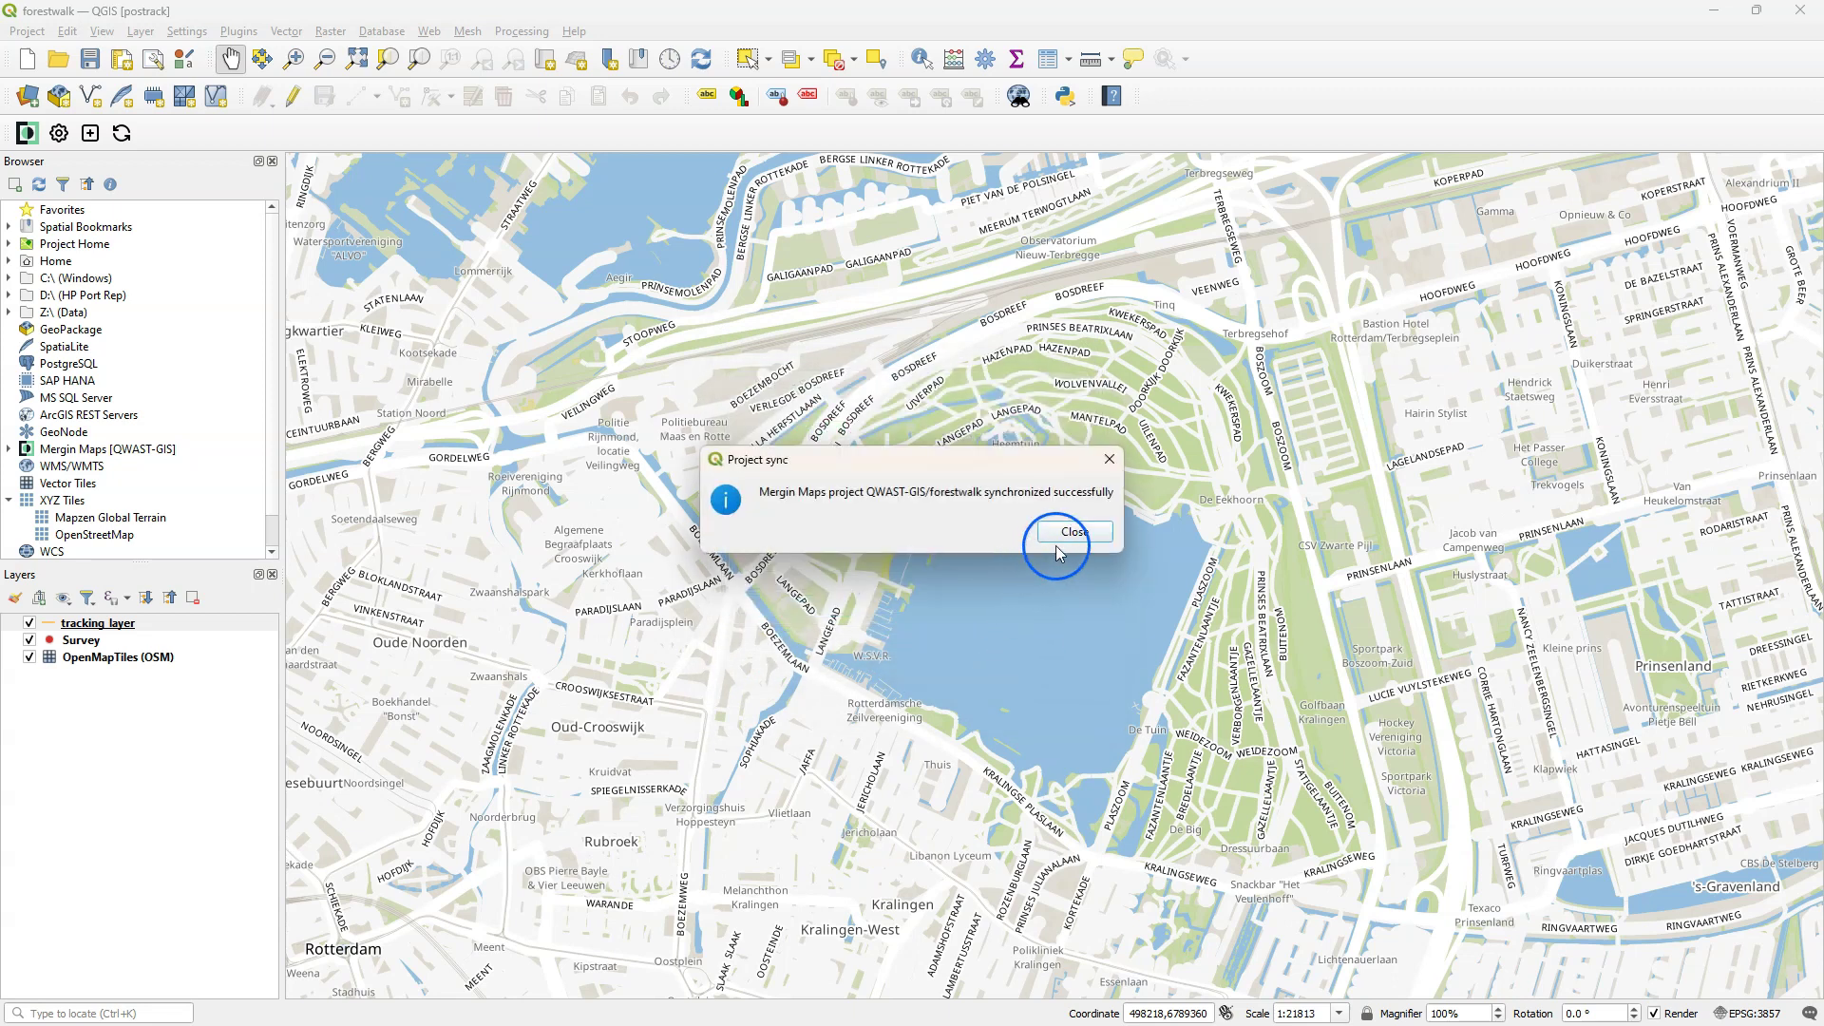
{"action": "left_click", "coordinate": [1070, 533]}
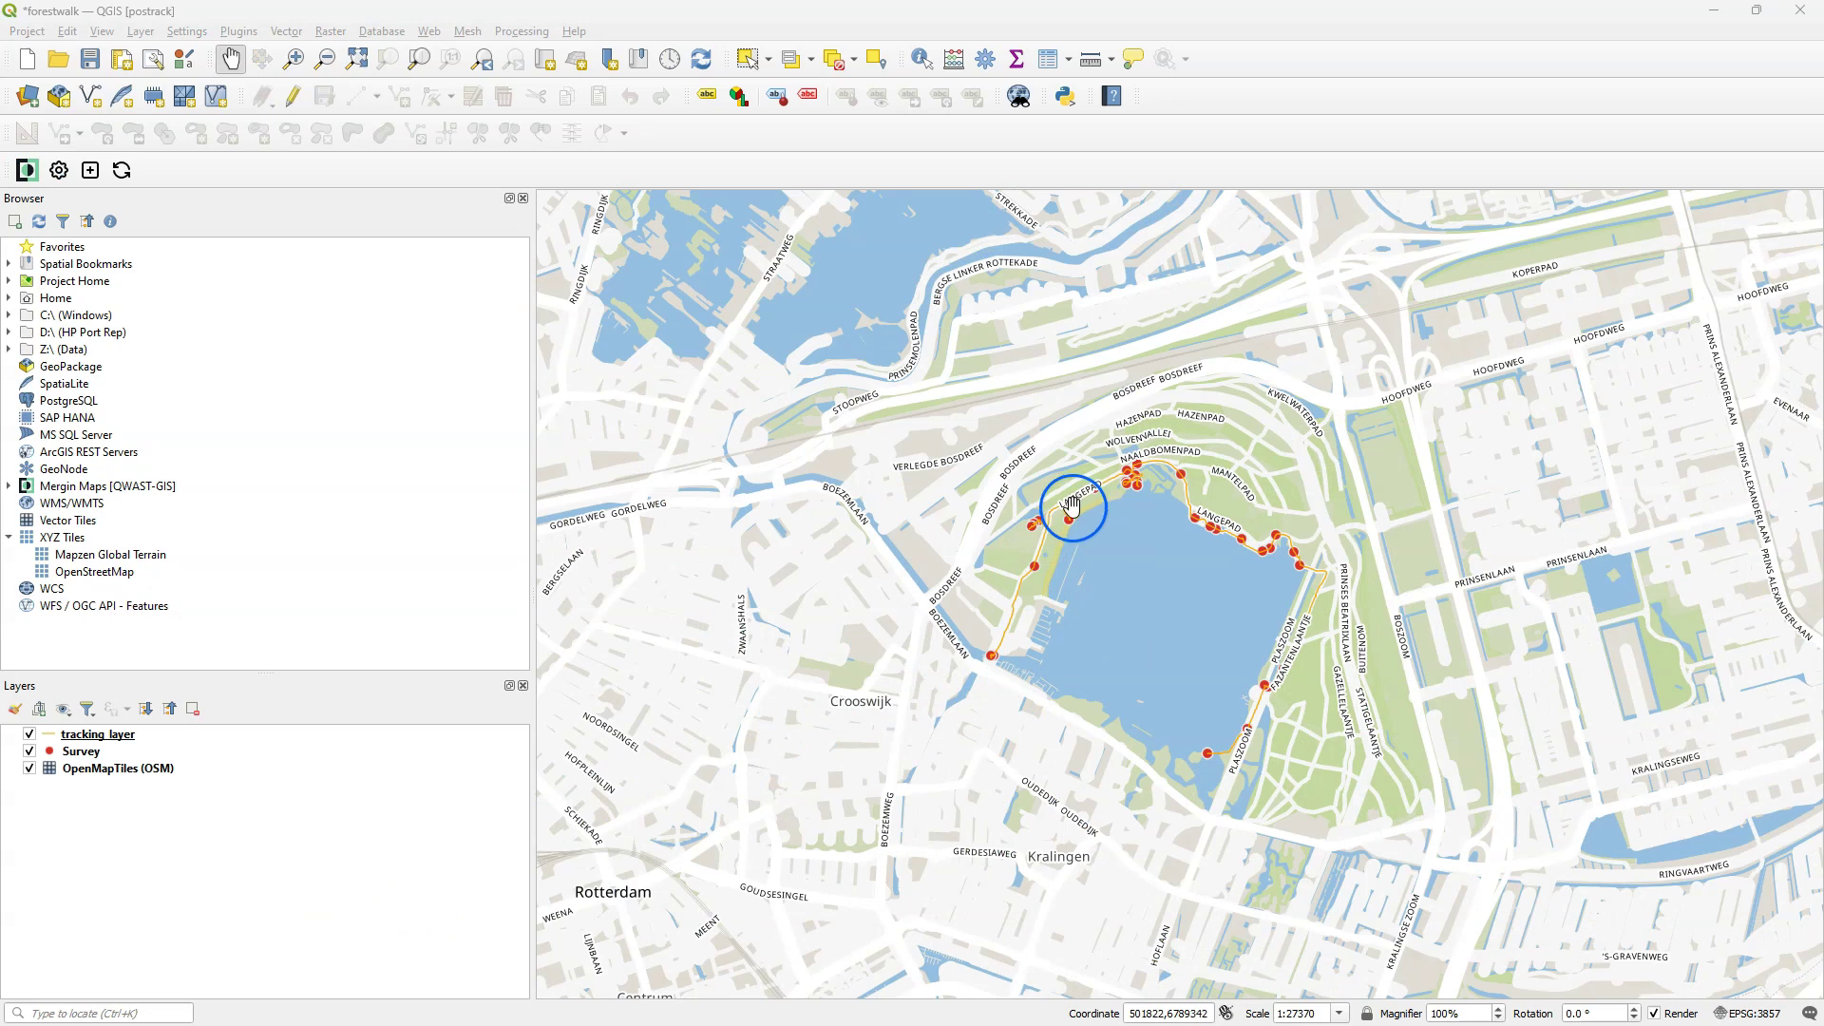
- Open tracking_layer's attribute table and browse tracks 2–7, the seventh showing total_distance 1031.34
{"action": "right_click", "coordinate": [88, 735]}
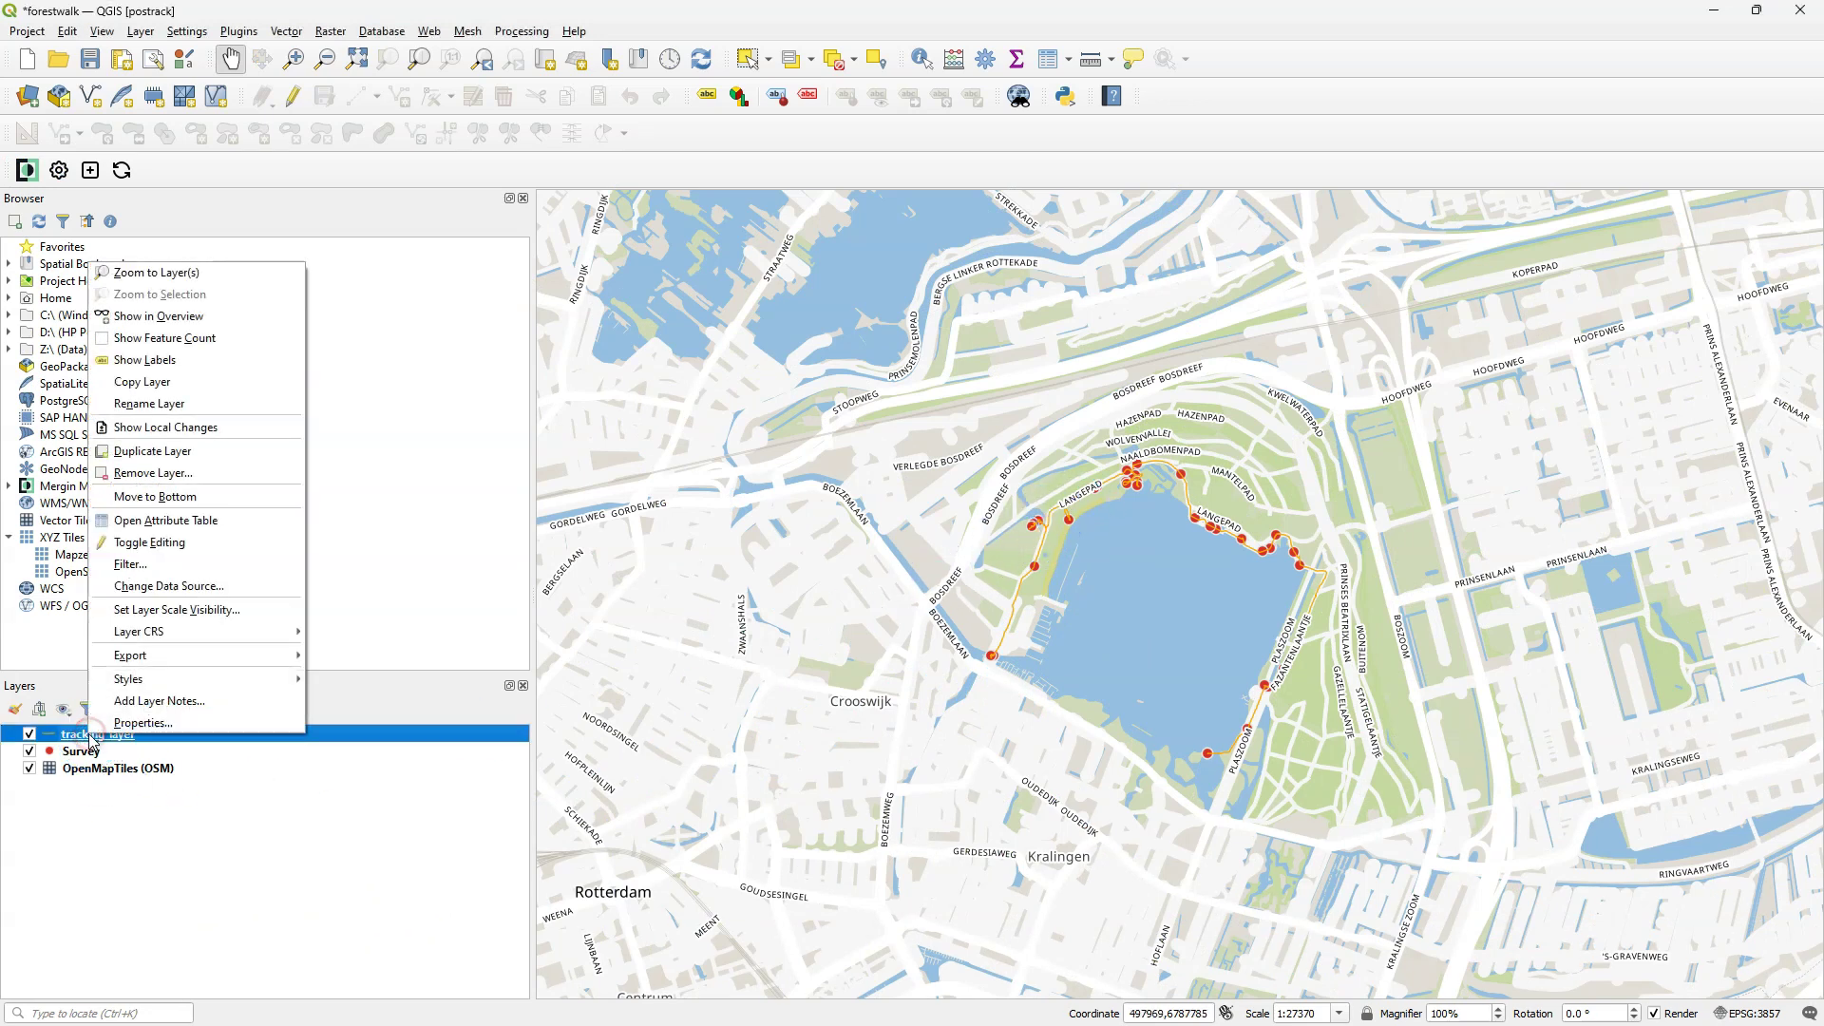
{"action": "left_click", "coordinate": [180, 521]}
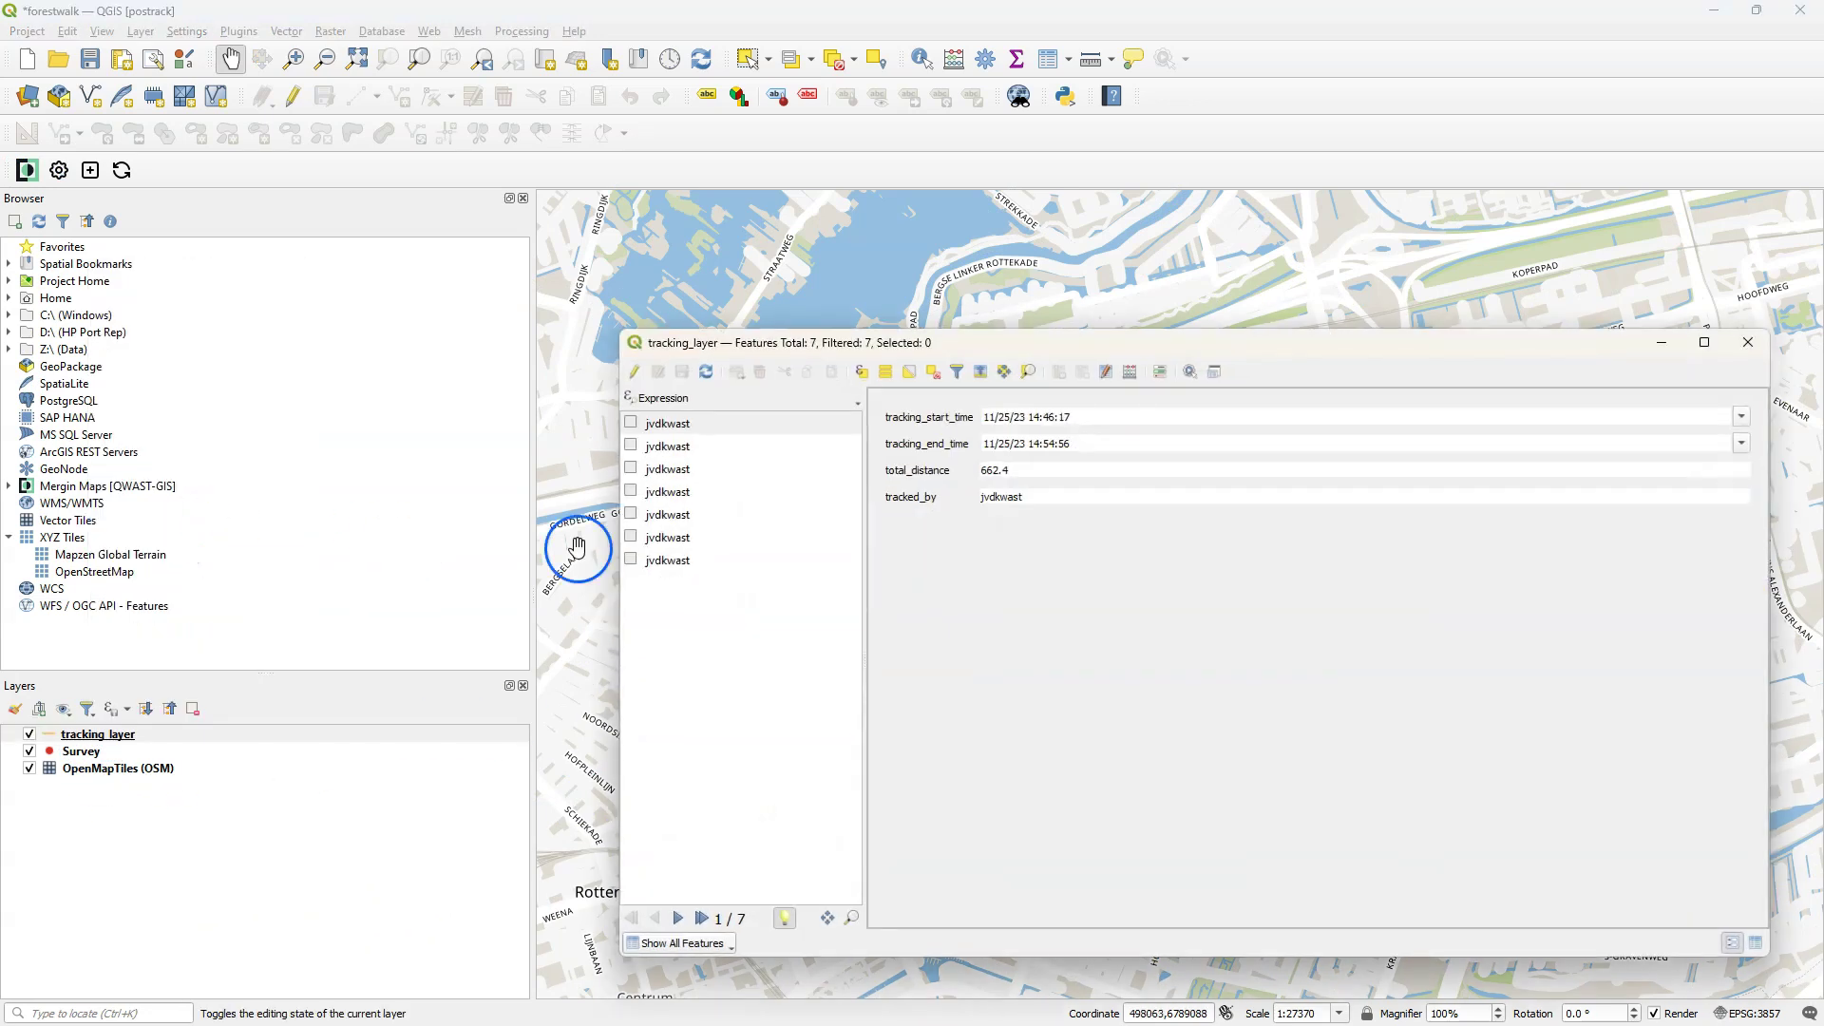
{"action": "left_click", "coordinate": [672, 452]}
{"action": "left_click", "coordinate": [670, 475]}
{"action": "left_click", "coordinate": [671, 493]}
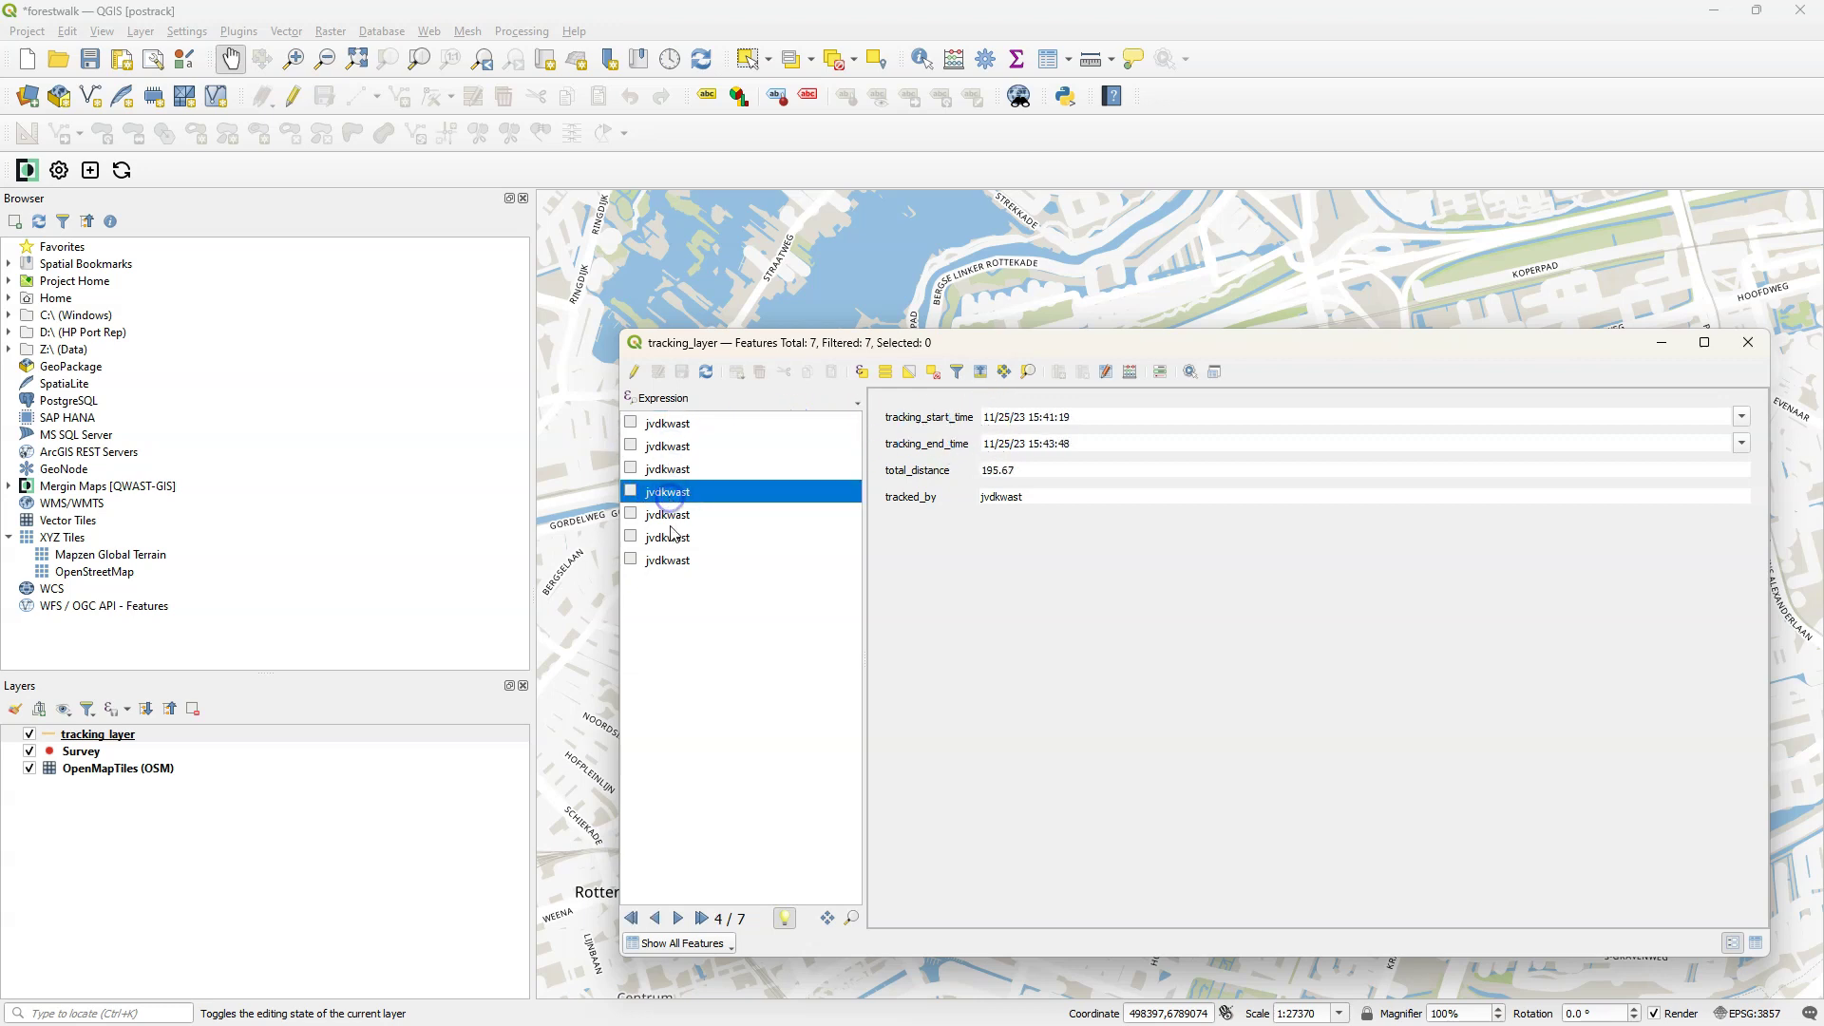
{"action": "left_click", "coordinate": [671, 537]}
{"action": "left_click", "coordinate": [677, 562]}
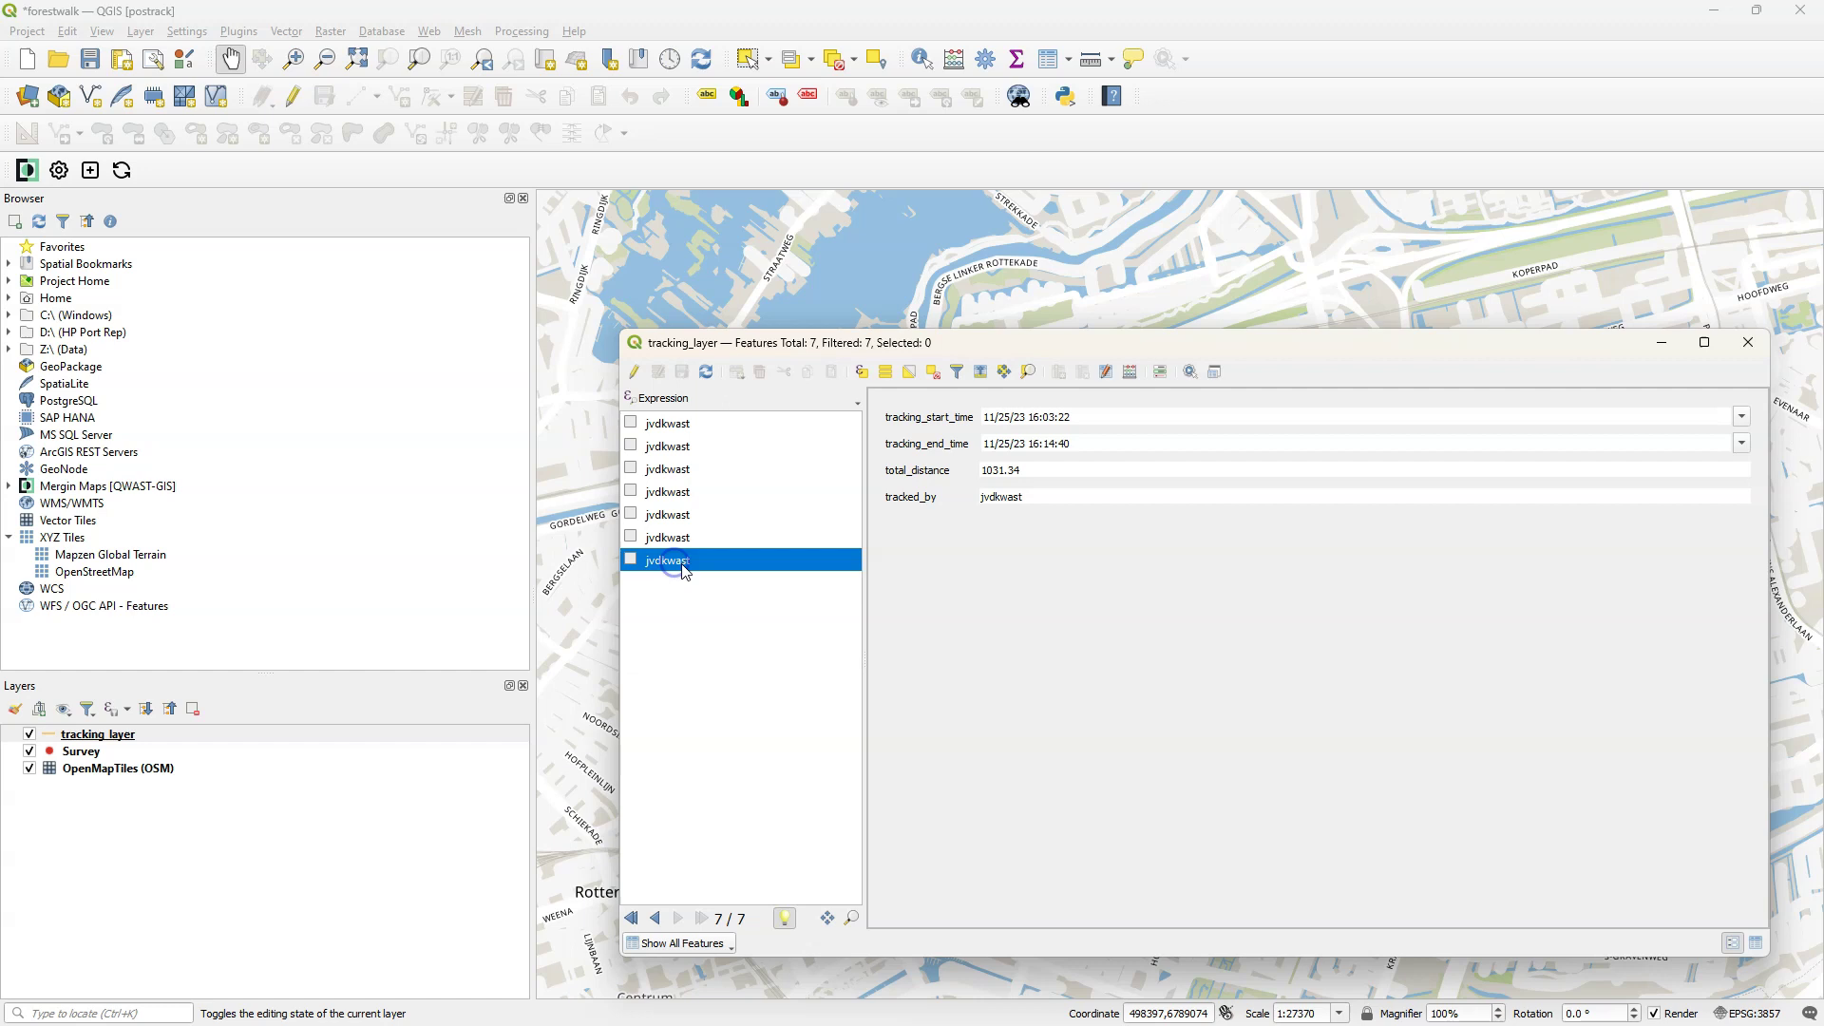